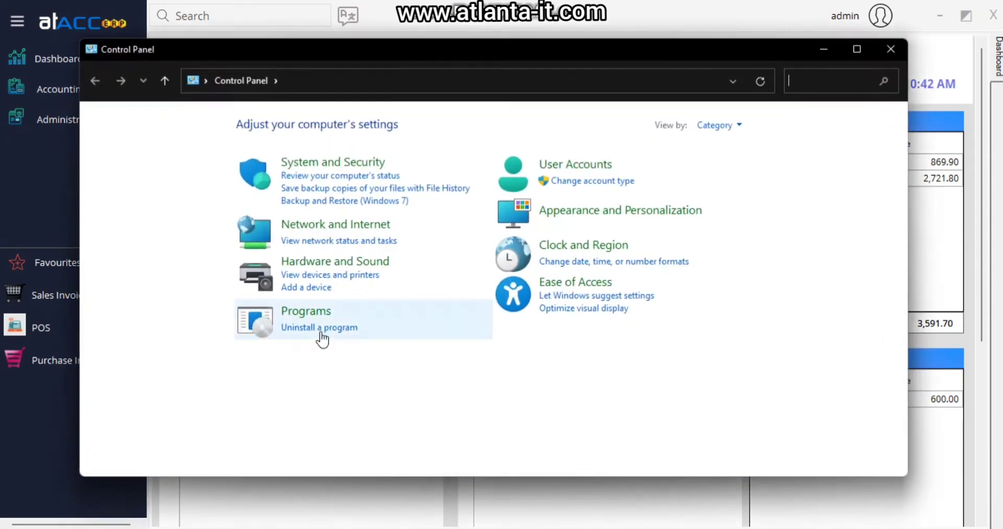
- Tick .NET Framework 4.8 Advanced Services in the Windows Features list
{"action": "left_click", "coordinate": [320, 332]}
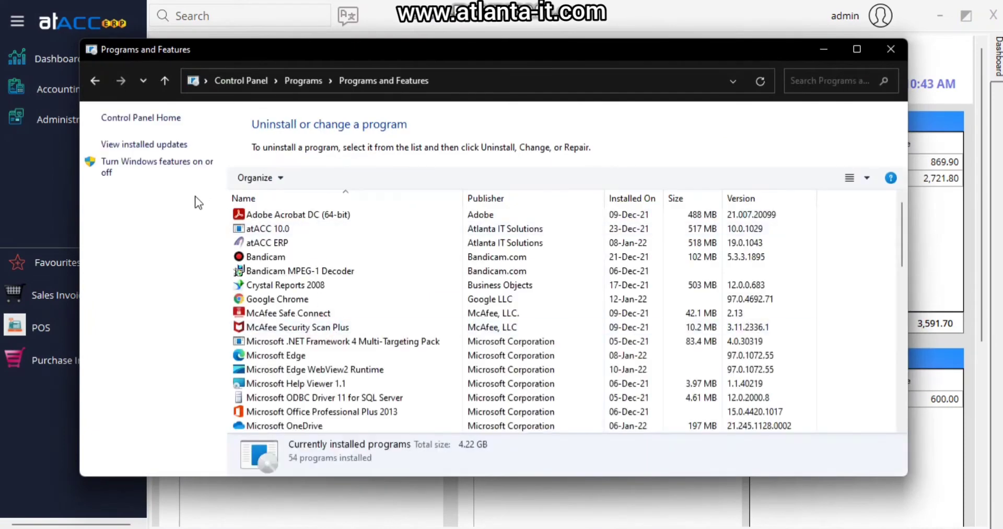
{"action": "left_click", "coordinate": [131, 171]}
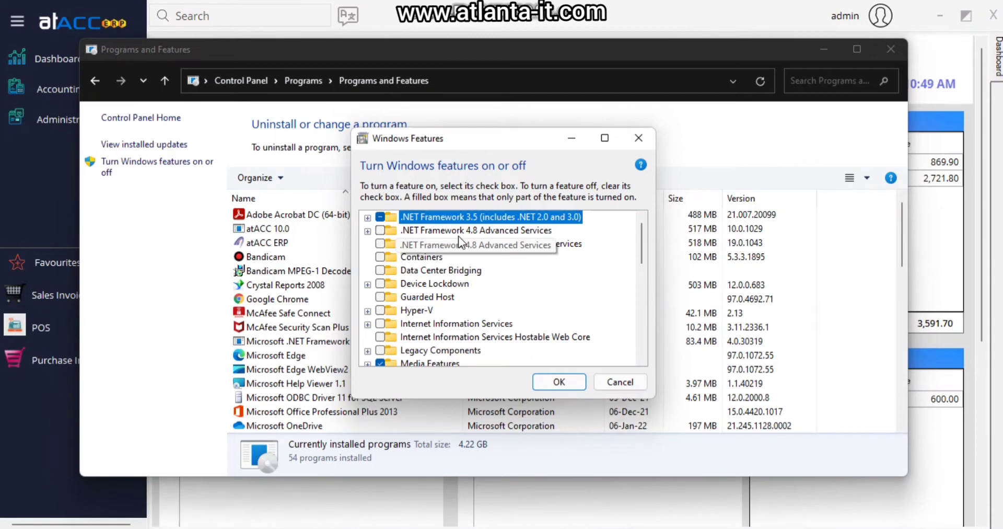
{"action": "left_click", "coordinate": [381, 231]}
{"action": "scroll", "coordinate": [470, 280], "scroll_direction": "down", "scroll_amount": 1}
{"action": "scroll", "coordinate": [471, 280], "scroll_direction": "down", "scroll_amount": 2}
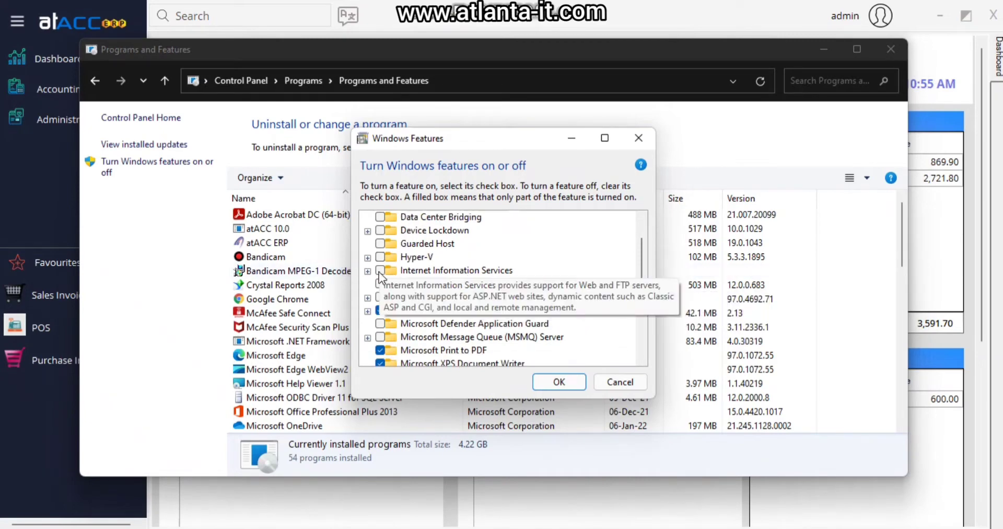
- Turn on Internet Information Services with Web Management Tools, apply, and restart the PC
{"action": "left_click", "coordinate": [368, 271]}
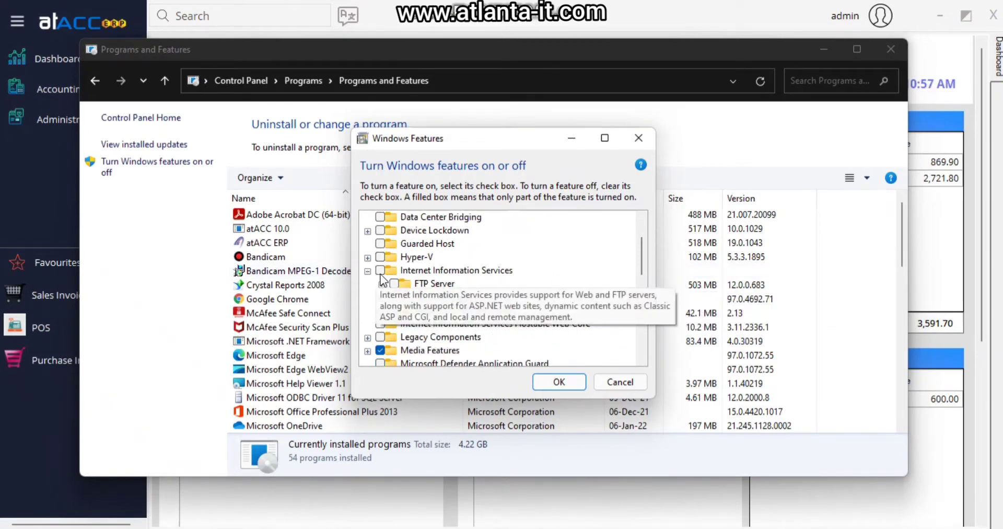
{"action": "left_click", "coordinate": [380, 270]}
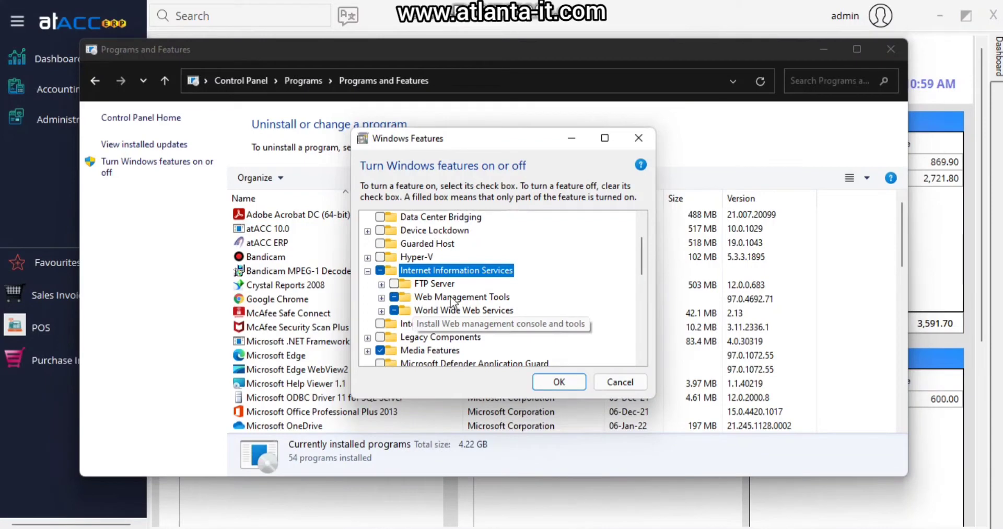
{"action": "left_click", "coordinate": [452, 297]}
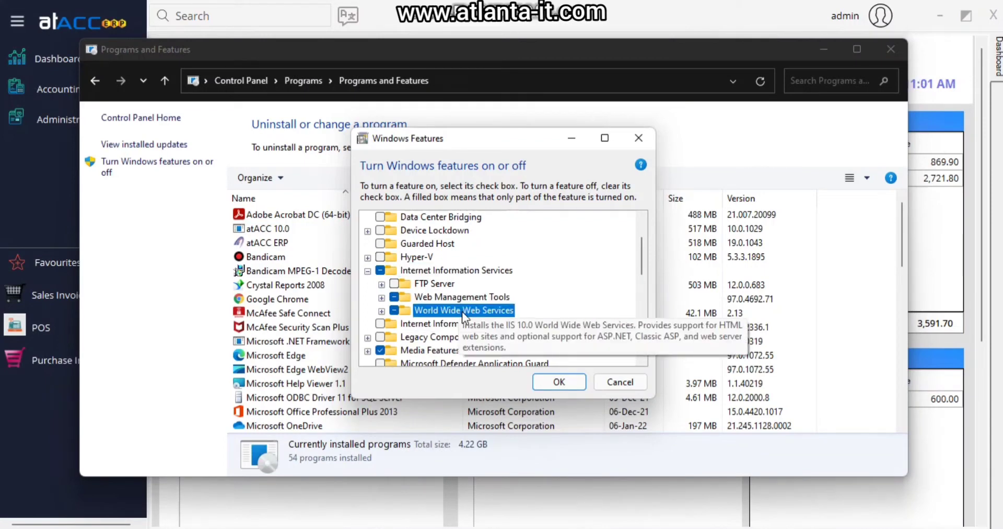
{"action": "left_click", "coordinate": [554, 381]}
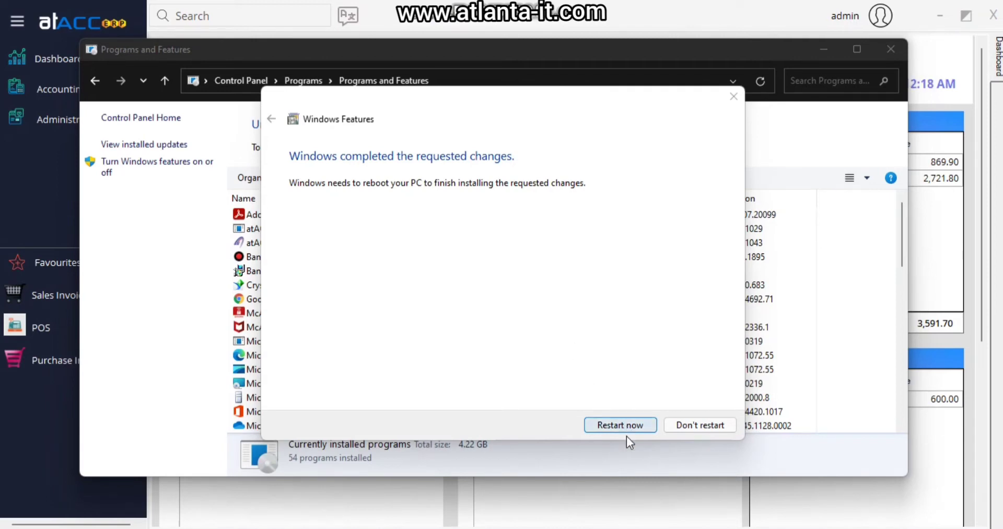
{"action": "left_click", "coordinate": [627, 431]}
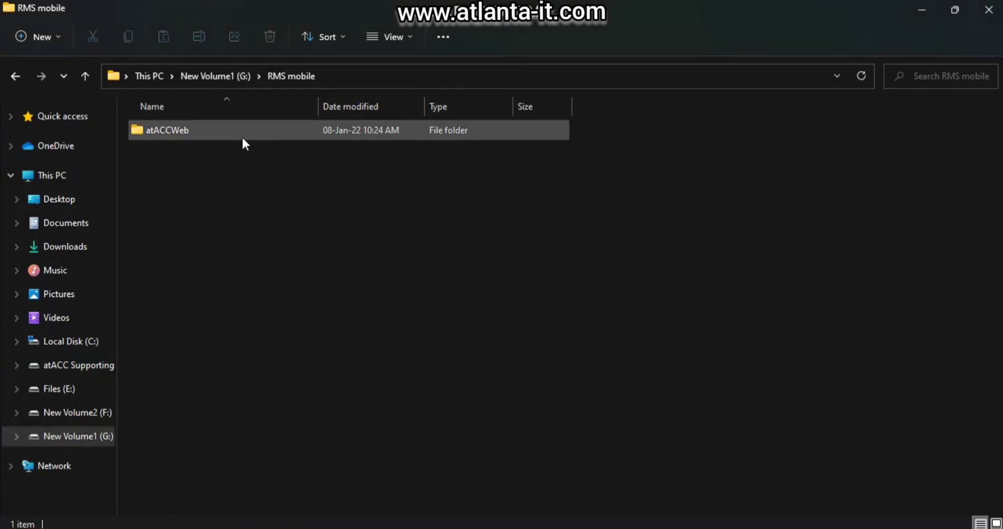
- Open the atACCWeb folder and bring up the Open with choices for the Web file
{"action": "mouse_move", "coordinate": [242, 139]}
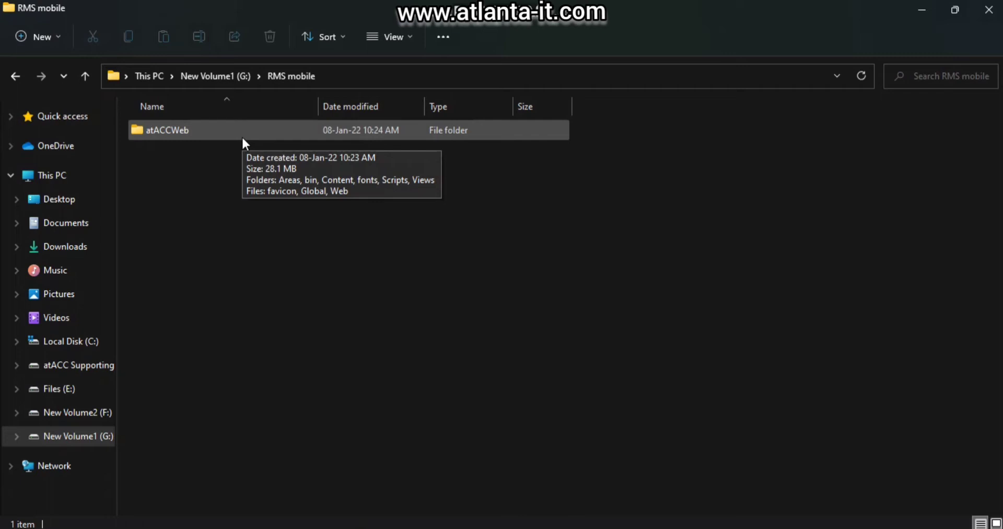
{"action": "double_click", "coordinate": [242, 138]}
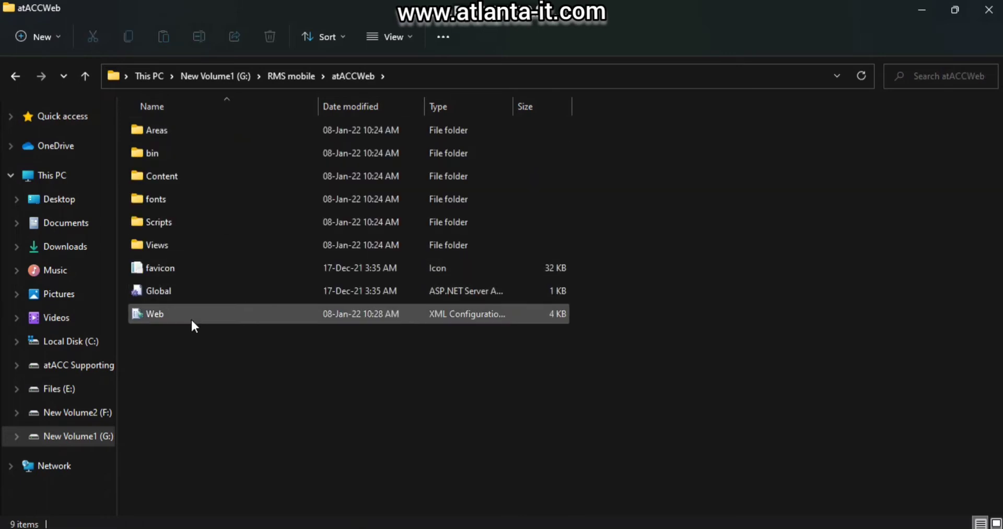
{"action": "left_click", "coordinate": [215, 318]}
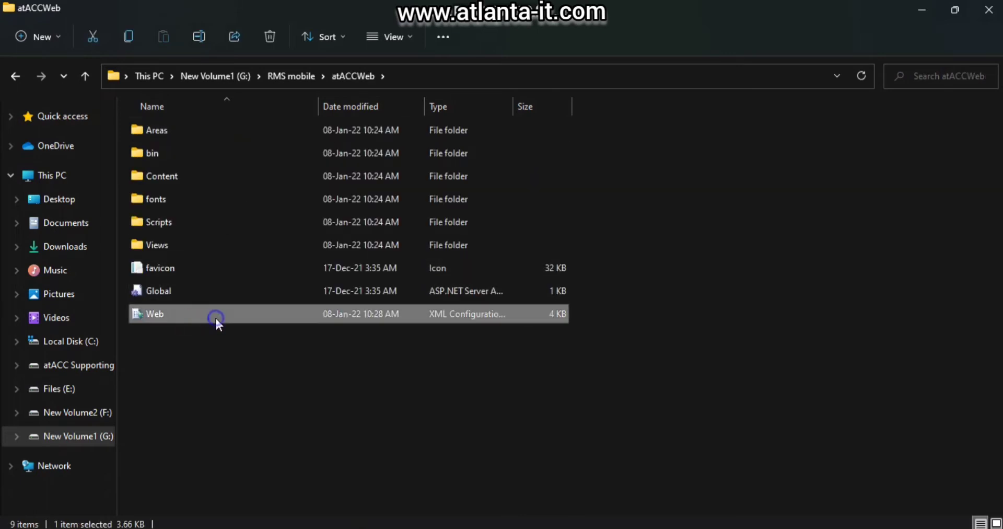
{"action": "right_click", "coordinate": [215, 318]}
- Open Web.config in Notepad, confirm Data Source=localhost and Initial Catalog=RMS, and save it
{"action": "mouse_move", "coordinate": [278, 390]}
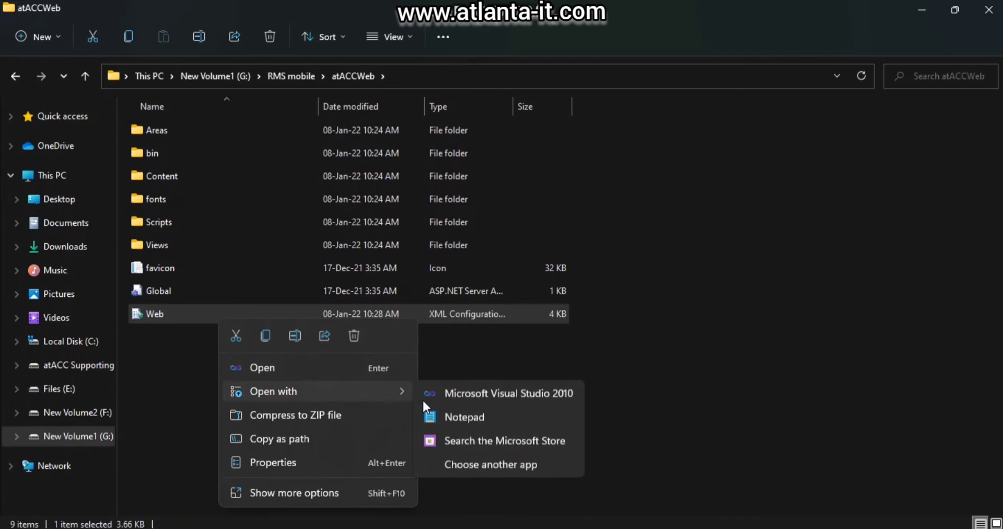
{"action": "left_click", "coordinate": [458, 416]}
{"action": "left_click", "coordinate": [564, 348]}
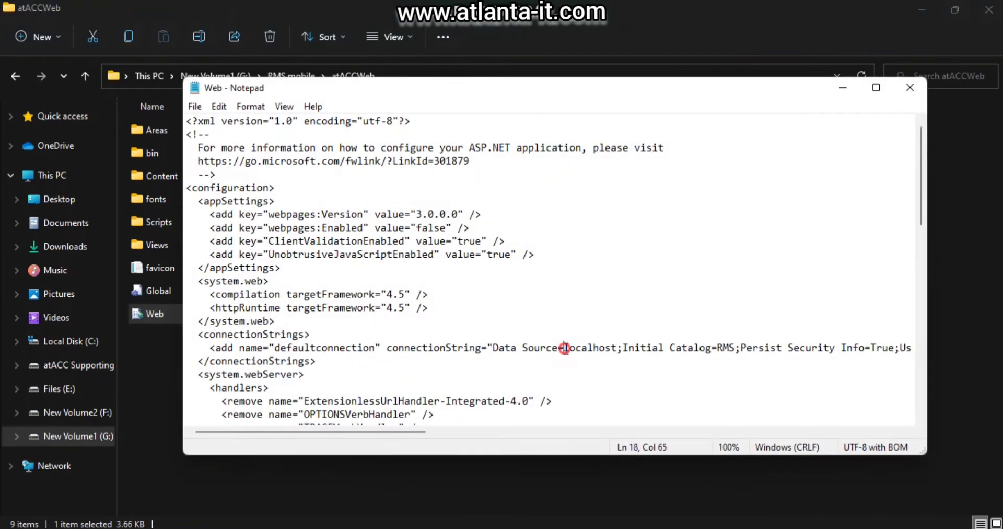
{"action": "left_click_drag", "start_coordinate": [564, 347], "coordinate": [618, 348]}
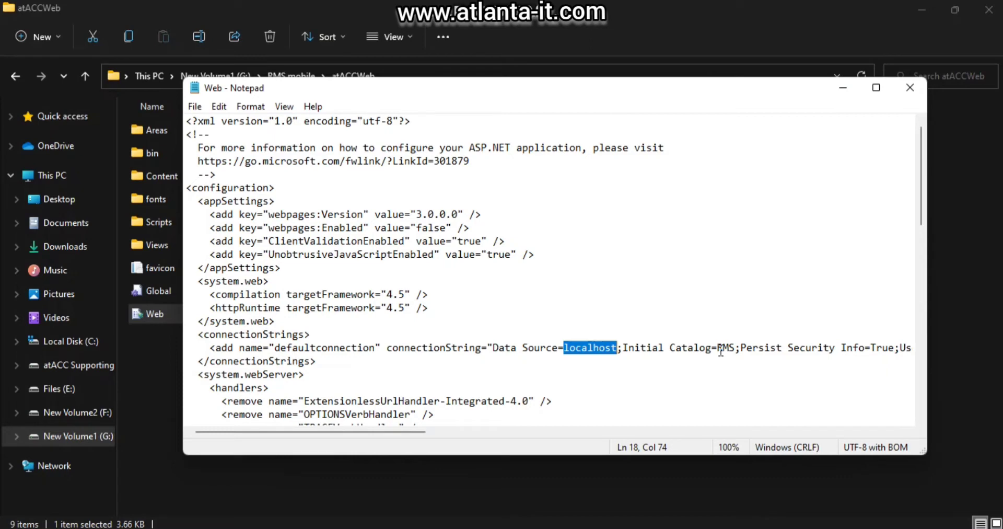
{"action": "left_click_drag", "start_coordinate": [717, 349], "coordinate": [735, 348]}
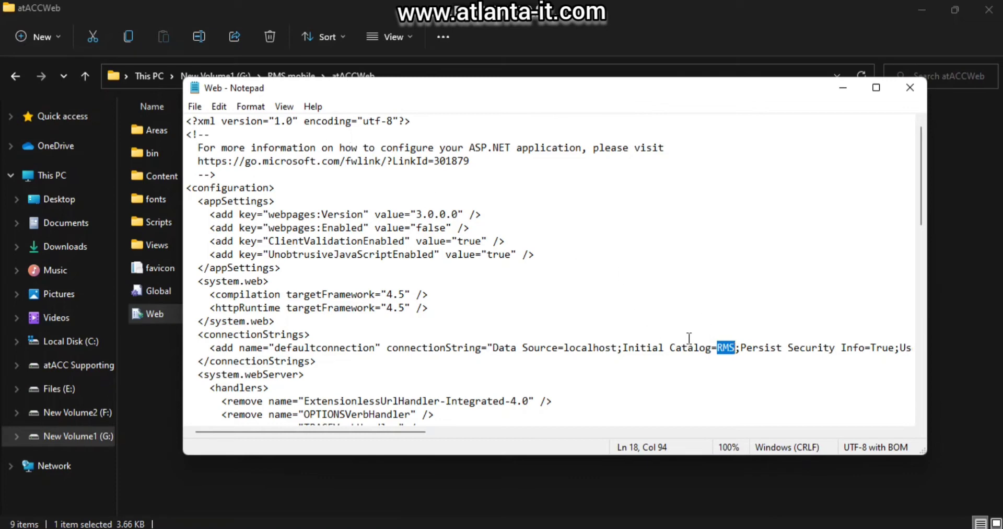
{"action": "left_click", "coordinate": [194, 106]}
{"action": "left_click", "coordinate": [222, 173]}
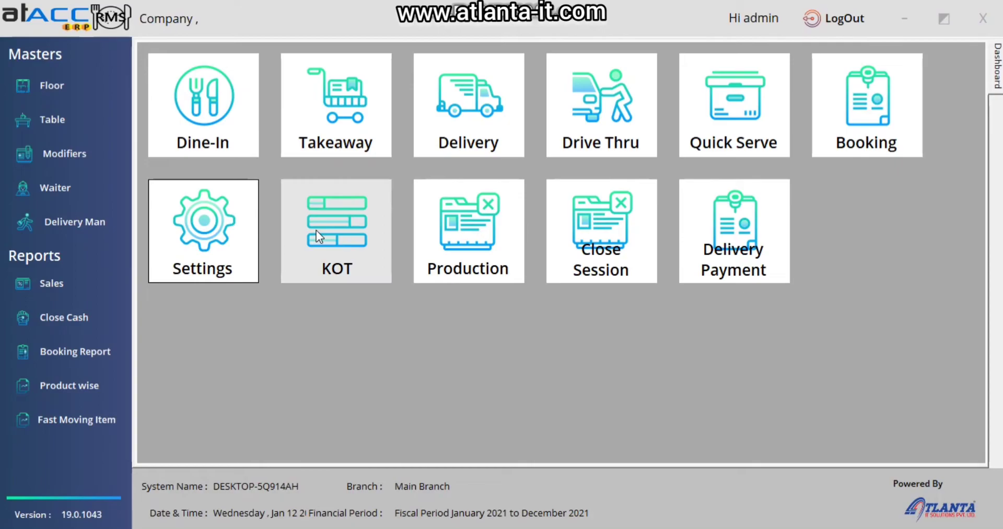
{"action": "left_click", "coordinate": [226, 245]}
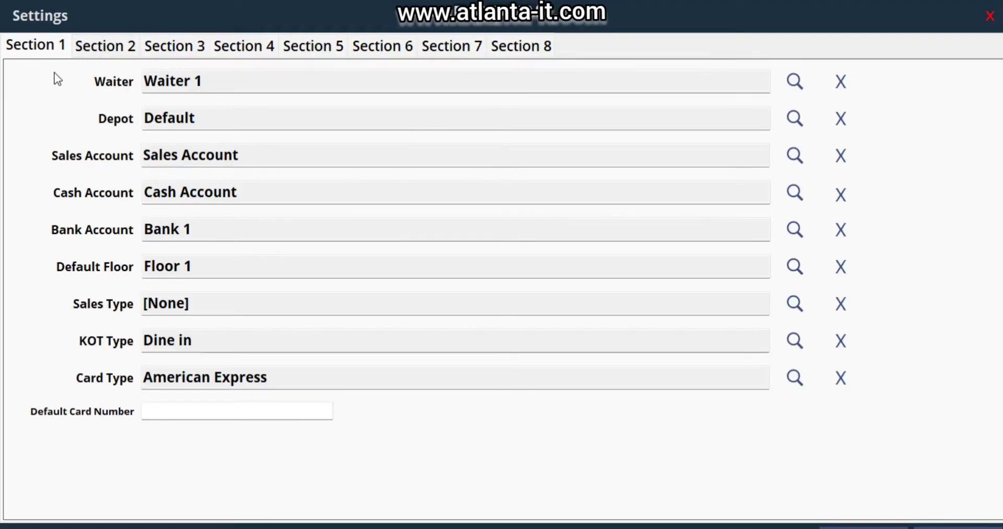
{"action": "left_click_drag", "start_coordinate": [172, 81], "coordinate": [145, 81]}
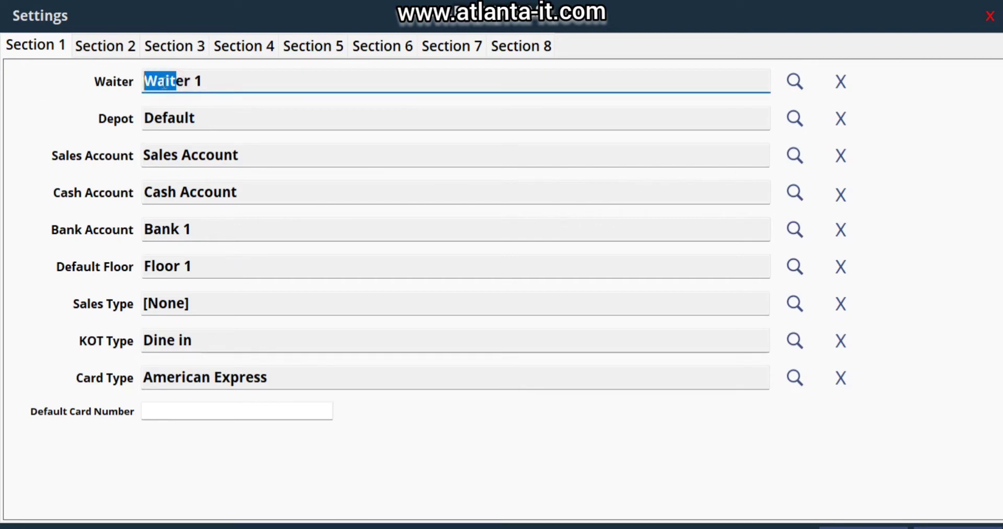
{"action": "left_click", "coordinate": [210, 111]}
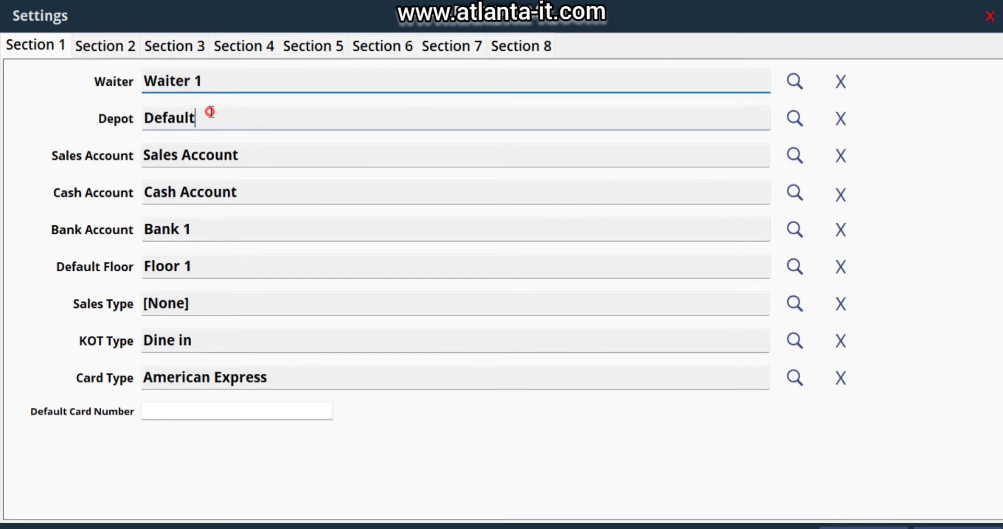
{"action": "left_click", "coordinate": [259, 230]}
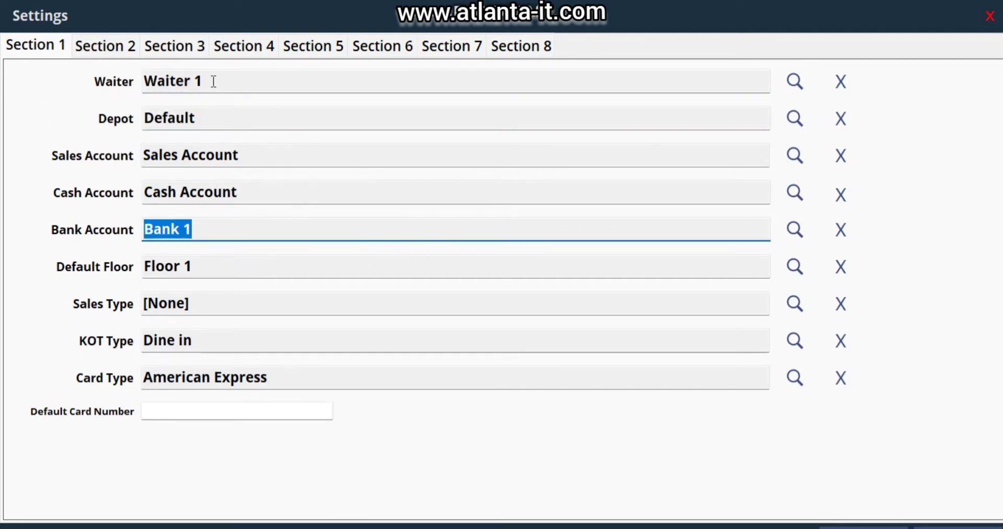
{"action": "left_click", "coordinate": [184, 46]}
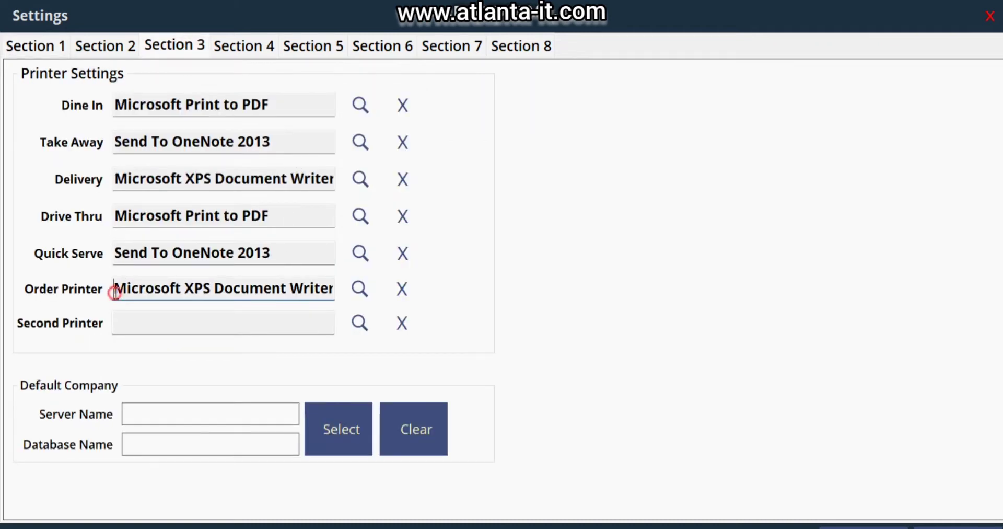
{"action": "left_click_drag", "start_coordinate": [117, 288], "coordinate": [339, 287]}
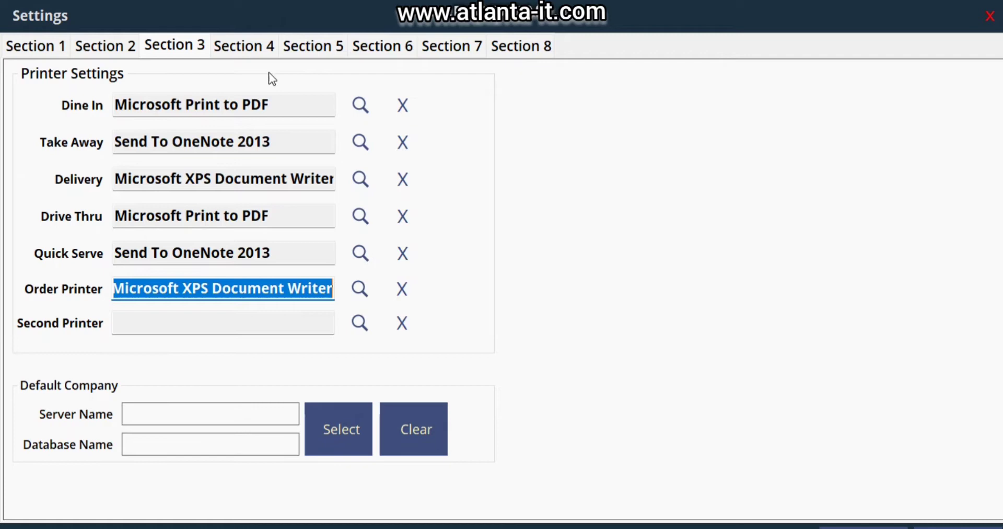
{"action": "left_click", "coordinate": [385, 48]}
{"action": "left_click", "coordinate": [427, 43]}
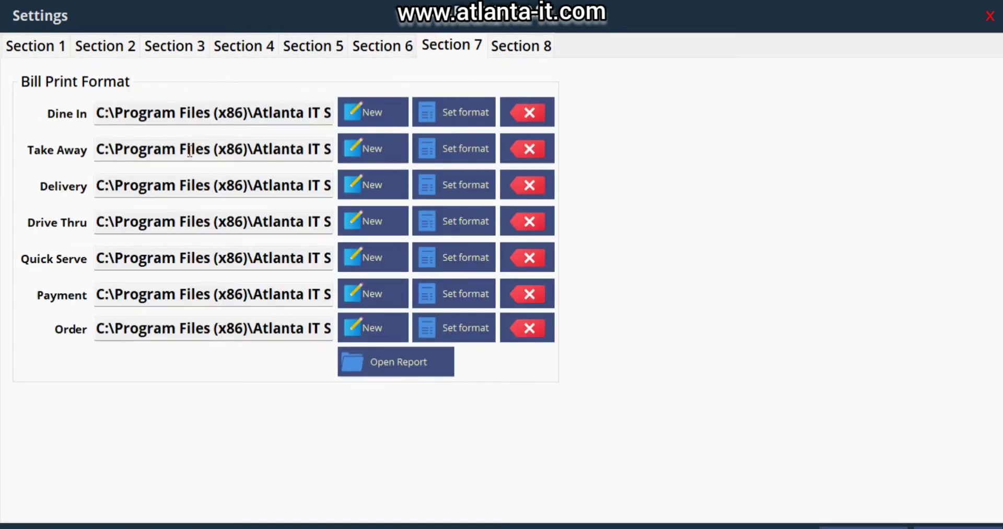
{"action": "left_click_drag", "start_coordinate": [102, 324], "coordinate": [342, 323]}
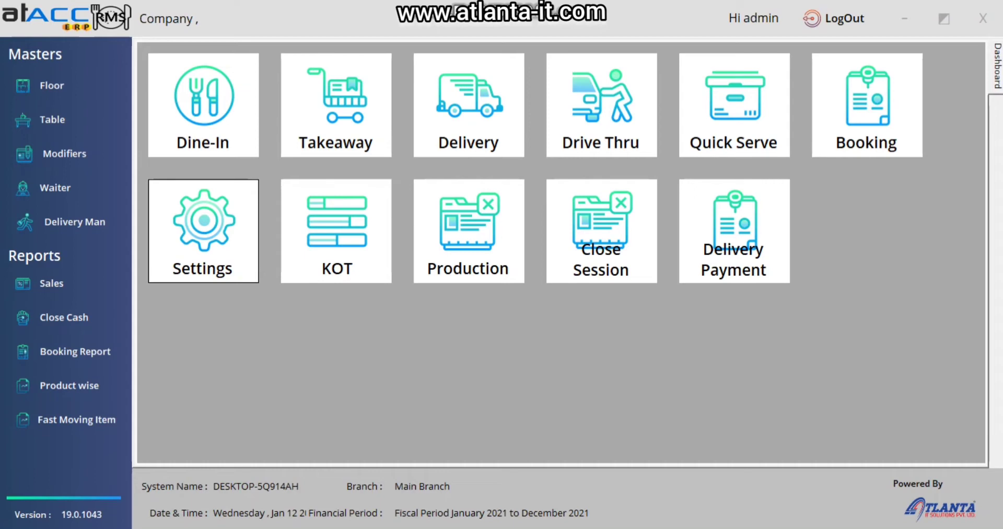
- Restart the SQL Server (MSSQLSERVER) service in the Services app, then close it
{"action": "key", "text": "super"}
{"action": "type", "text": "serv"}
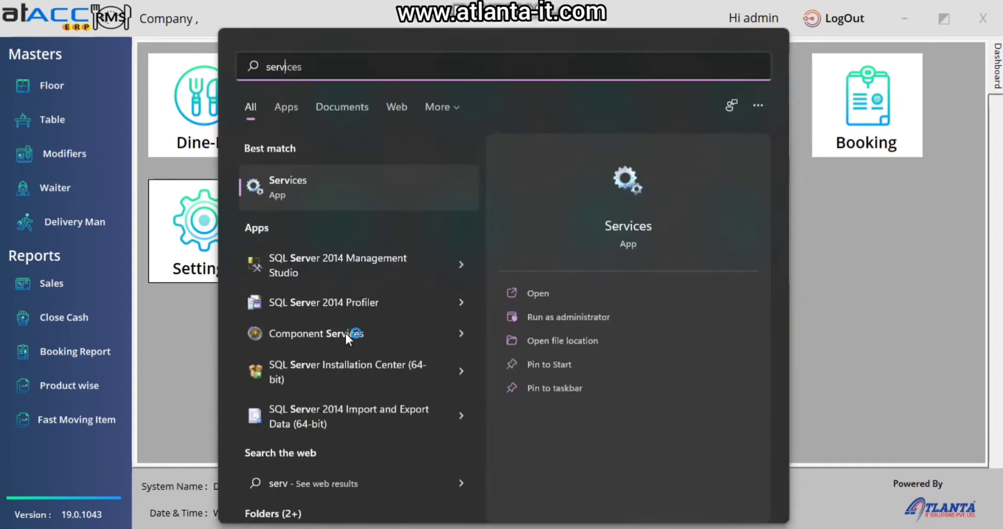
{"action": "key", "text": "Return"}
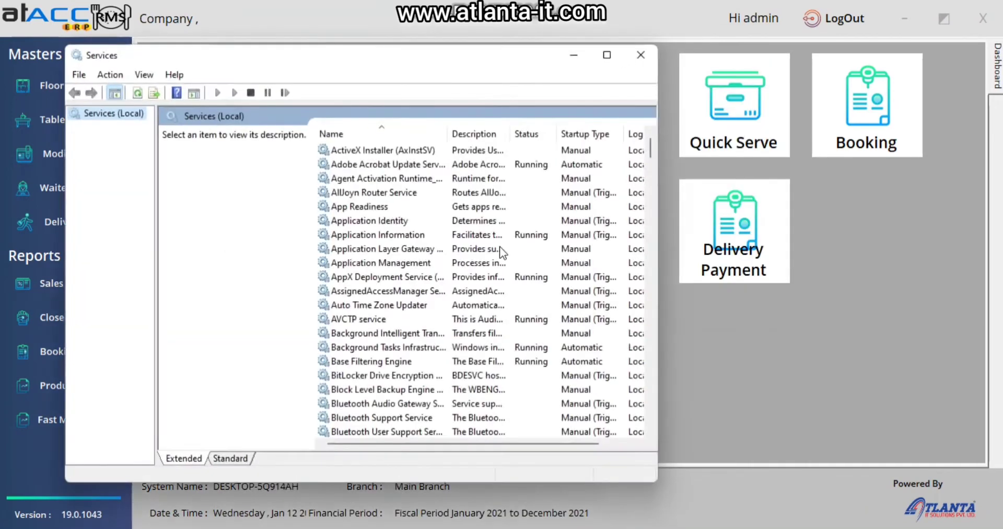
{"action": "left_click", "coordinate": [409, 293]}
{"action": "type", "text": "sql"}
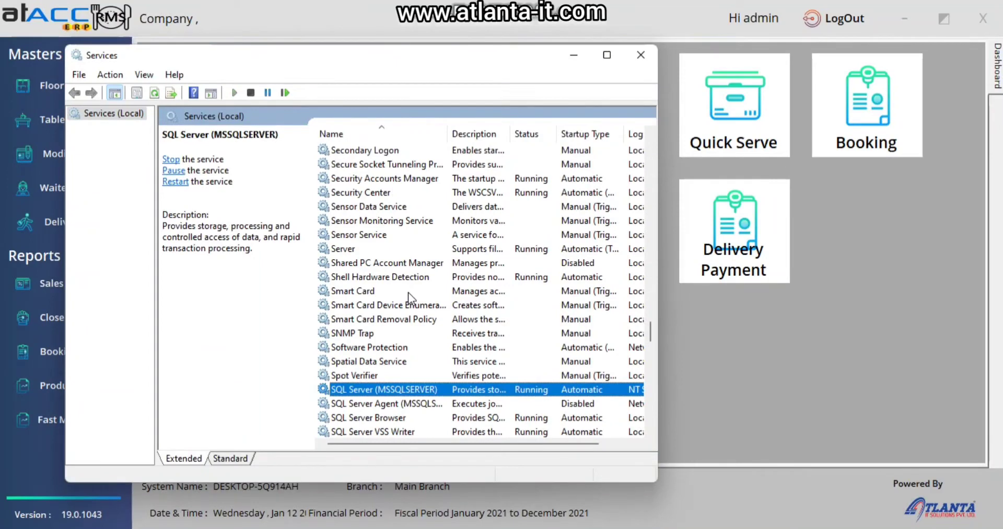
{"action": "scroll", "coordinate": [400, 351], "scroll_direction": "down", "scroll_amount": 2}
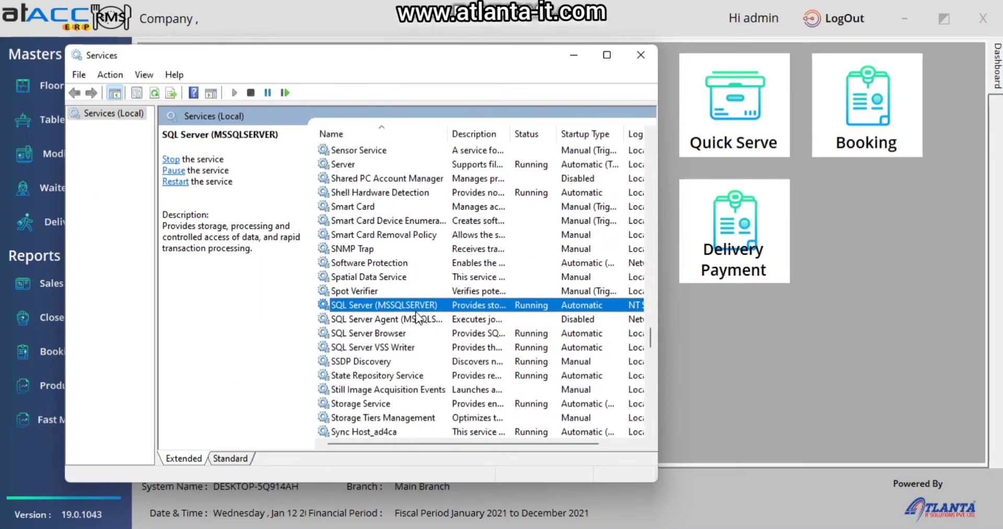
{"action": "left_click", "coordinate": [168, 182]}
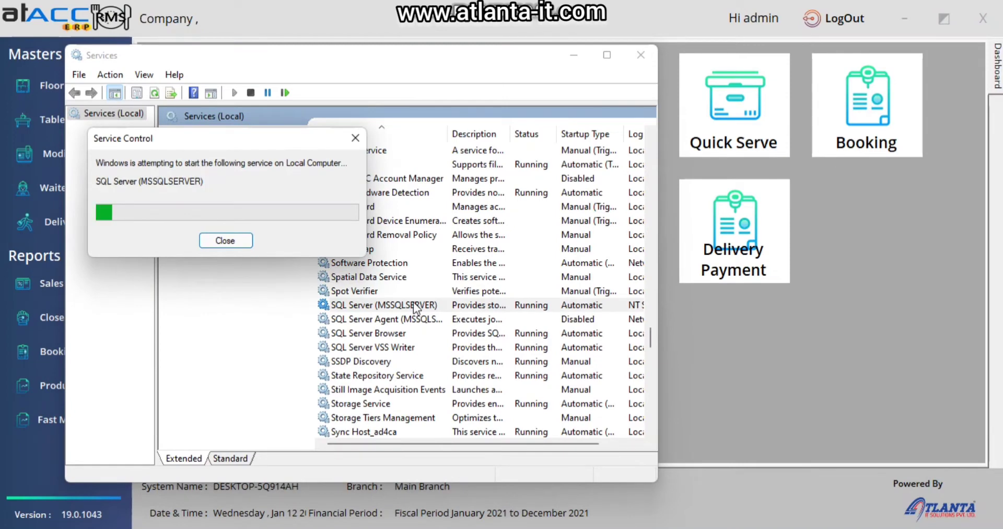
{"action": "left_click", "coordinate": [646, 54]}
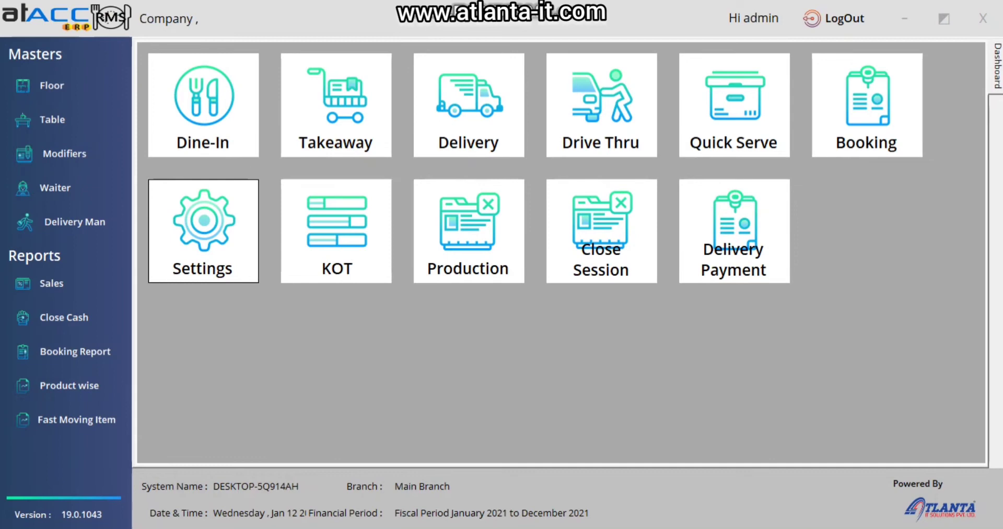
- Run dism /online /enable-feature /all /featurename:IIS-ASPNET45 in an administrator Command Prompt
{"action": "key", "text": "super"}
{"action": "type", "text": "cmd"}
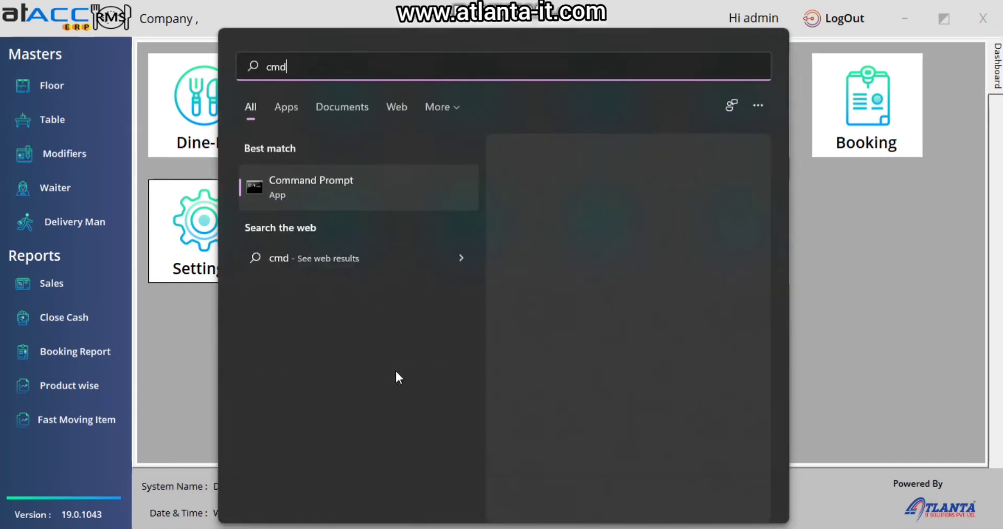
{"action": "right_click", "coordinate": [370, 188]}
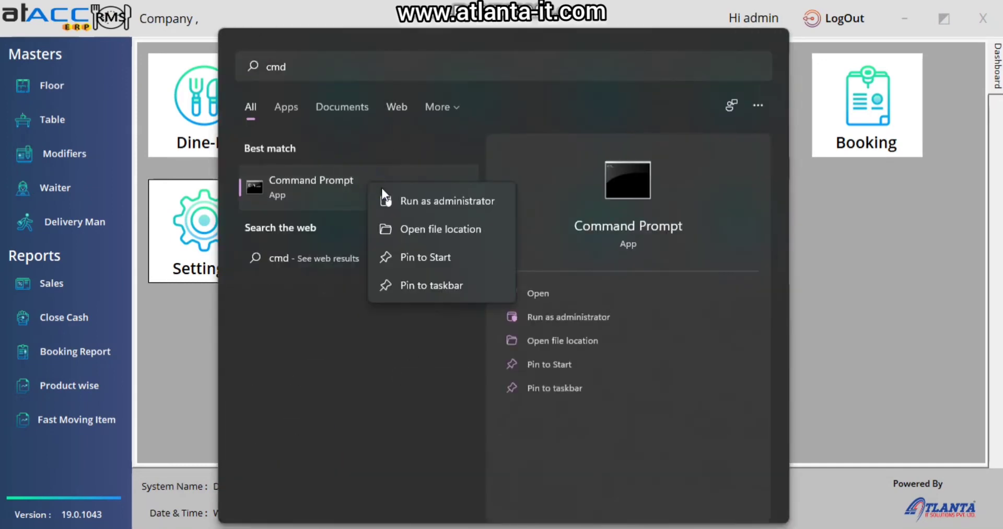
{"action": "left_click", "coordinate": [413, 199]}
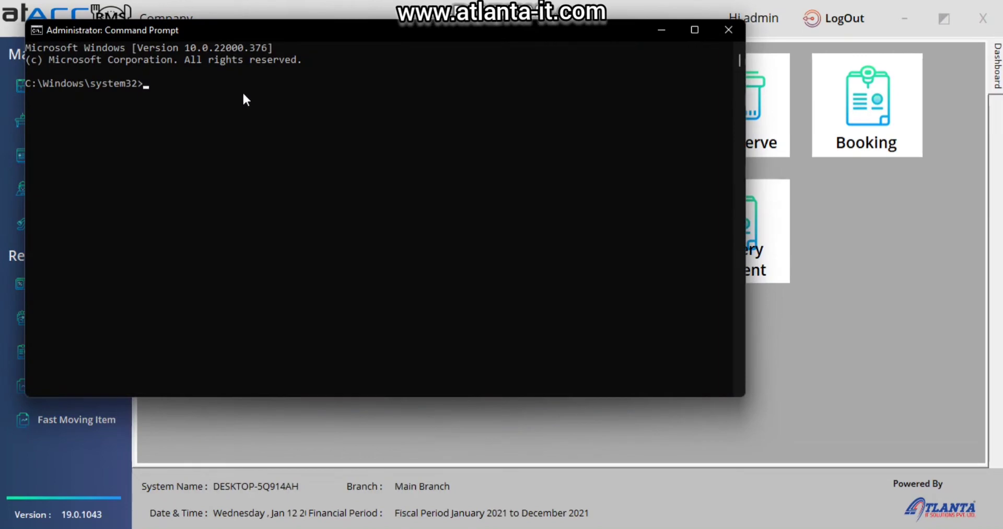
{"action": "type", "text": "dism /online /enable-feature /all /featurename:IIS-ASPNET45"}
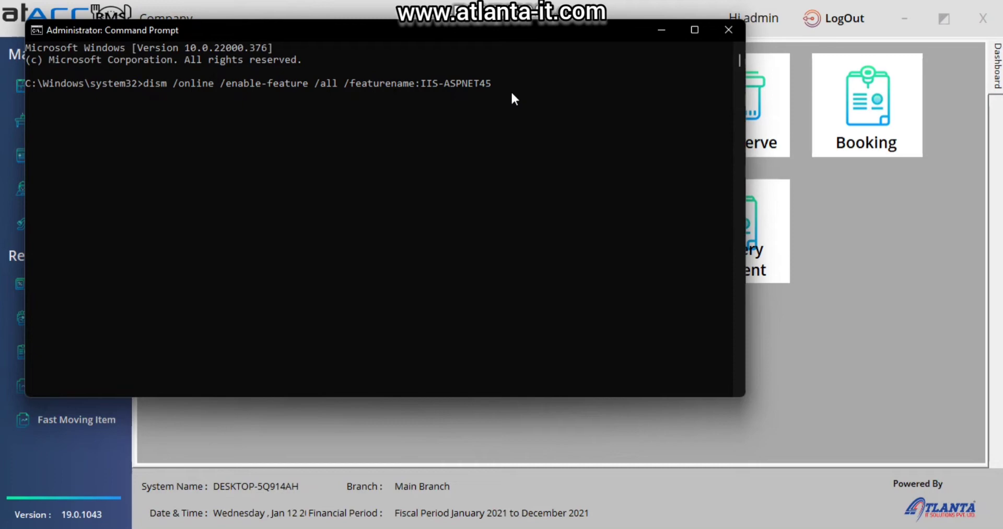
{"action": "key", "text": "Return"}
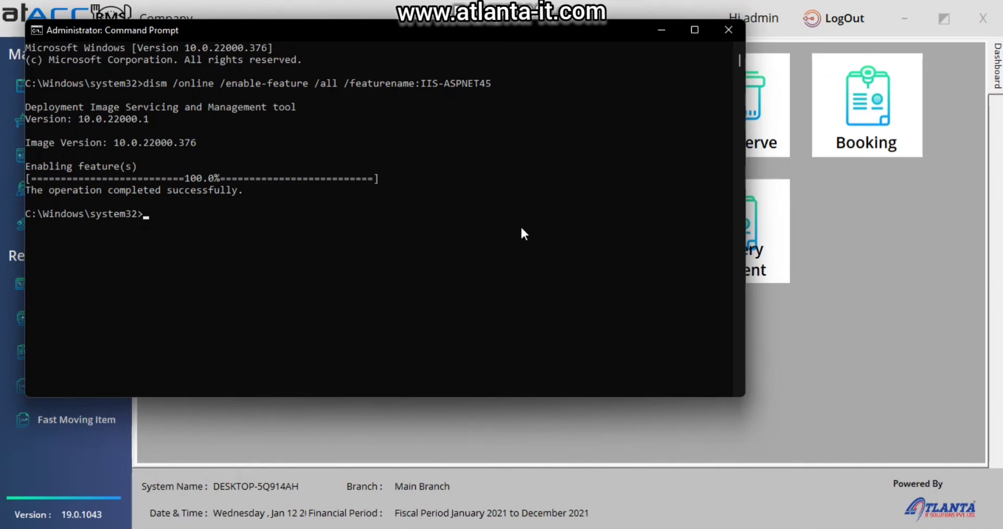
{"action": "left_click", "coordinate": [728, 30]}
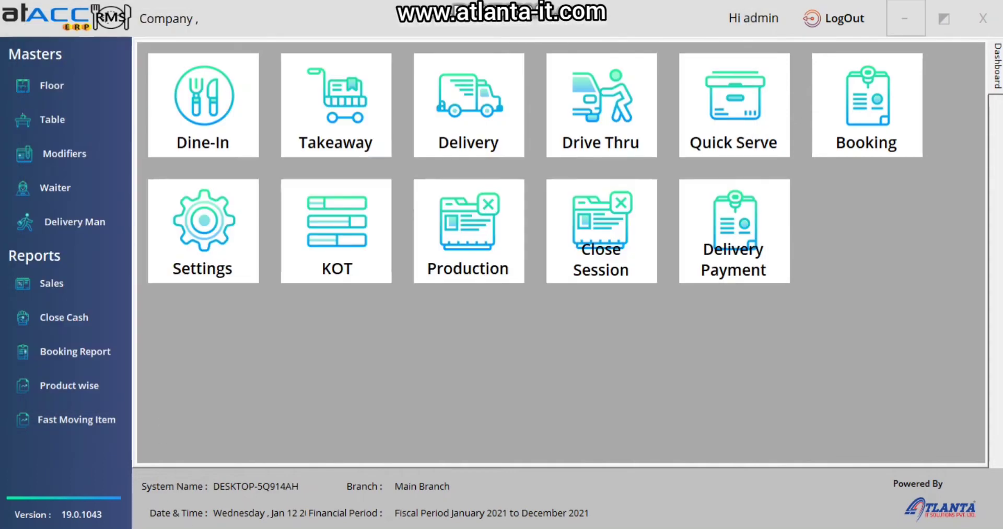
- Open IIS Manager and start adding an application to Default Web Site
{"action": "key", "text": "super"}
{"action": "type", "text": "iis"}
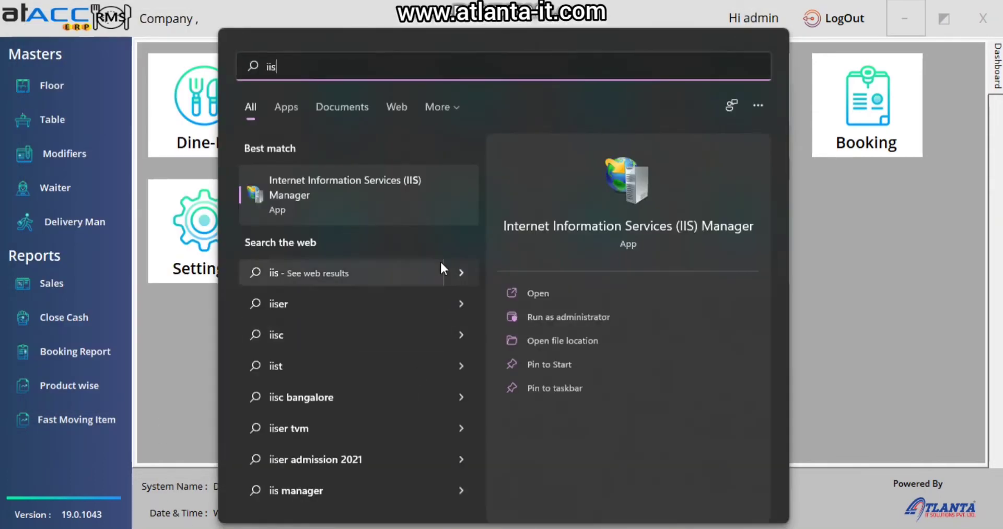
{"action": "left_click", "coordinate": [439, 196]}
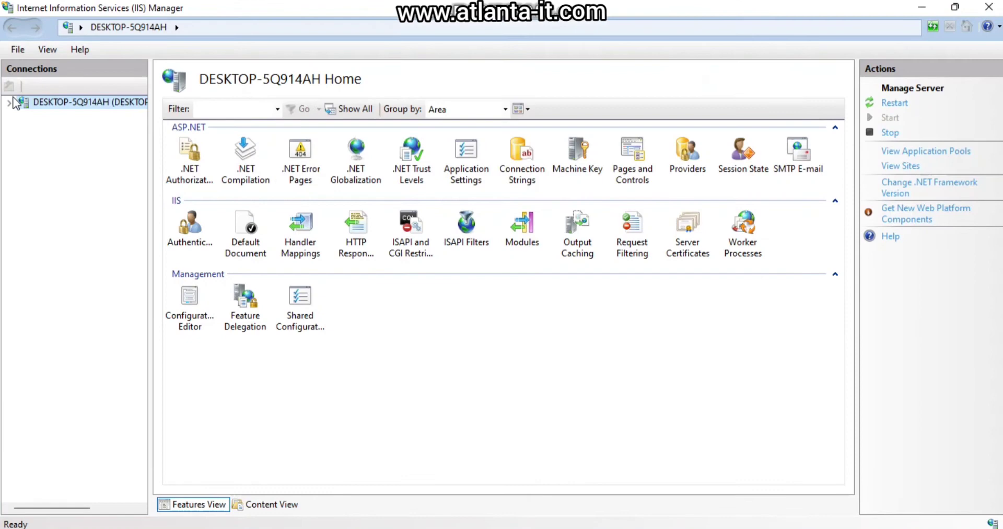
{"action": "left_click", "coordinate": [9, 102]}
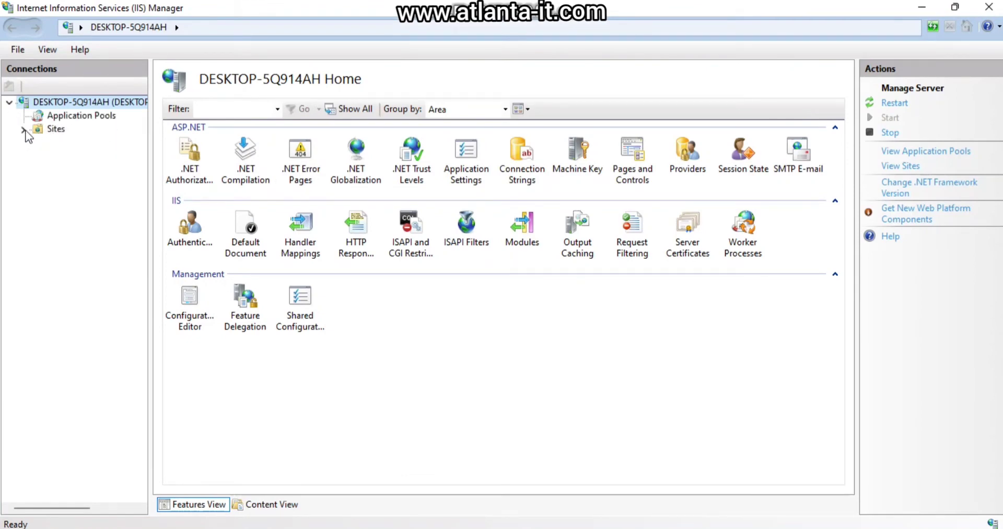
{"action": "left_click", "coordinate": [24, 129]}
{"action": "left_click", "coordinate": [91, 143]}
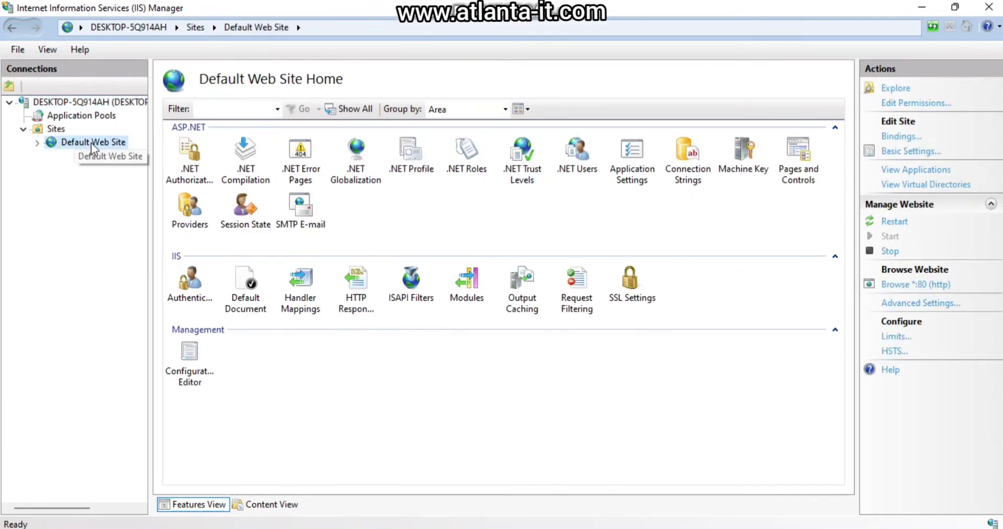
{"action": "right_click", "coordinate": [91, 143]}
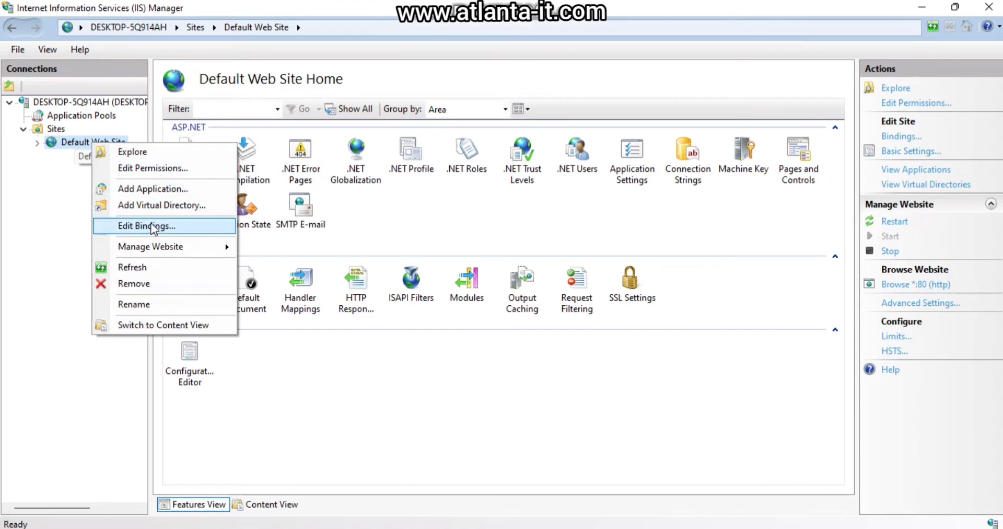
{"action": "left_click", "coordinate": [162, 189]}
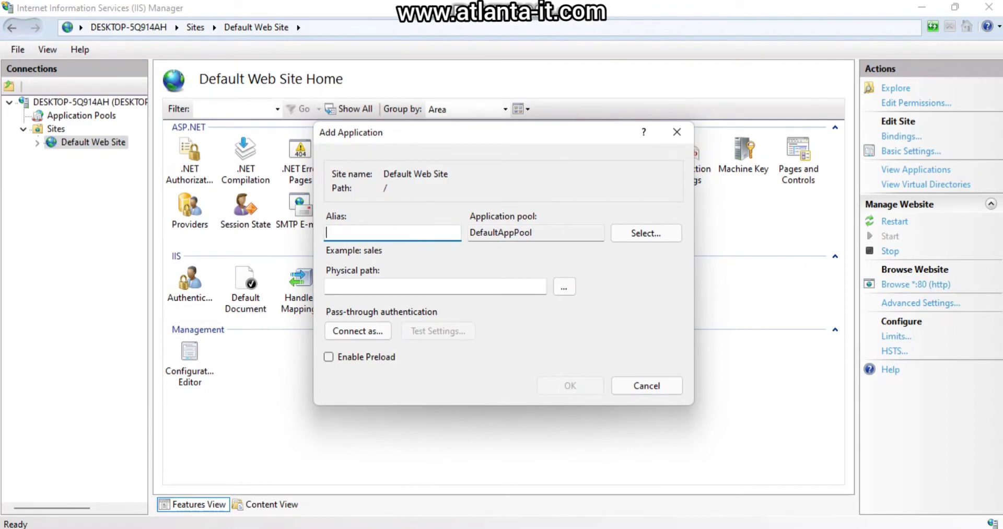
- Give the new application the alias atACCWeb and the .NET v4.5 application pool
{"action": "key", "text": "alt+Tab"}
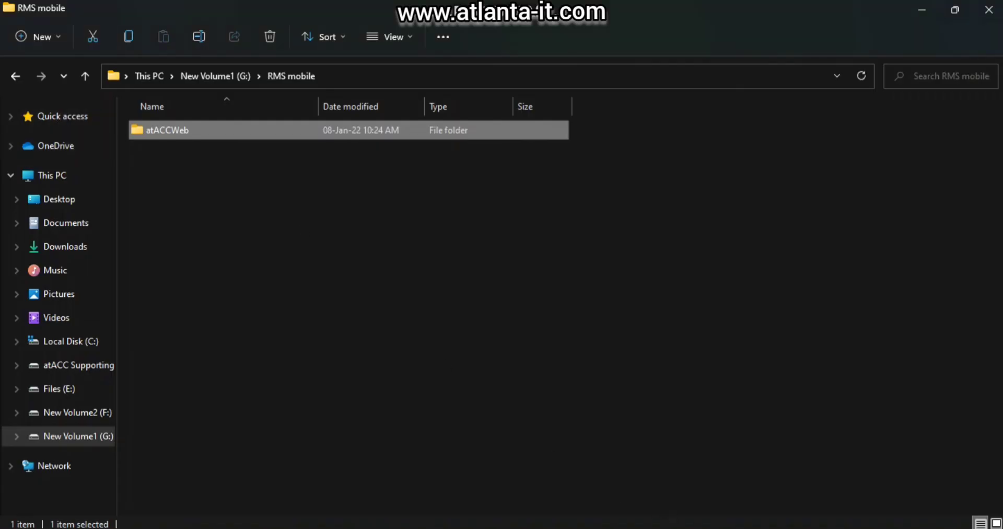
{"action": "key", "text": "alt+Tab"}
{"action": "type", "text": "atA"}
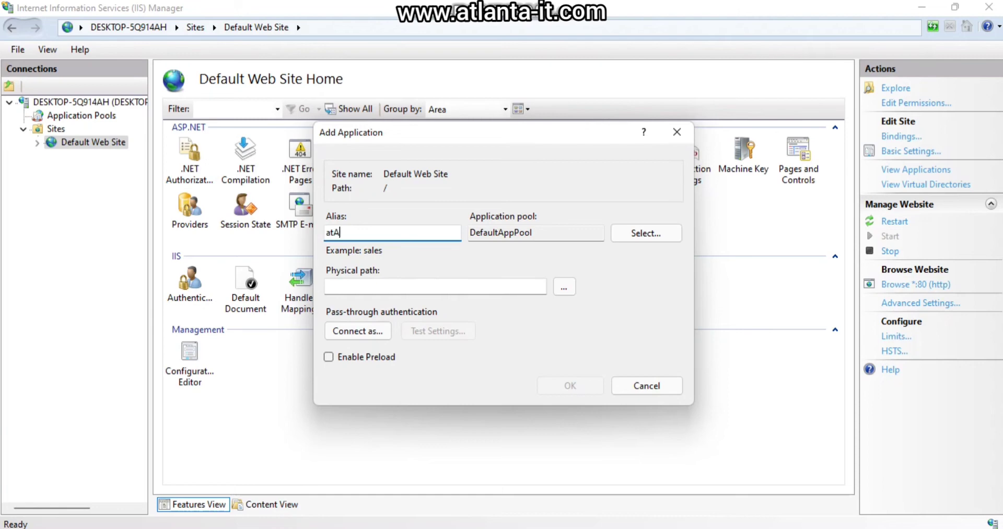
{"action": "type", "text": "CCWeb"}
{"action": "left_click", "coordinate": [633, 240]}
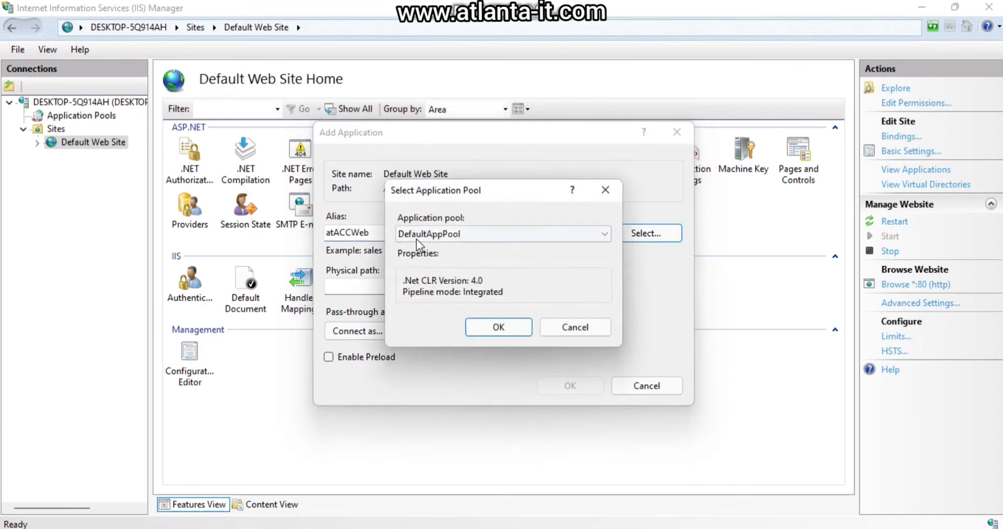
{"action": "left_click", "coordinate": [483, 235]}
{"action": "left_click", "coordinate": [481, 249]}
{"action": "left_click", "coordinate": [500, 327]}
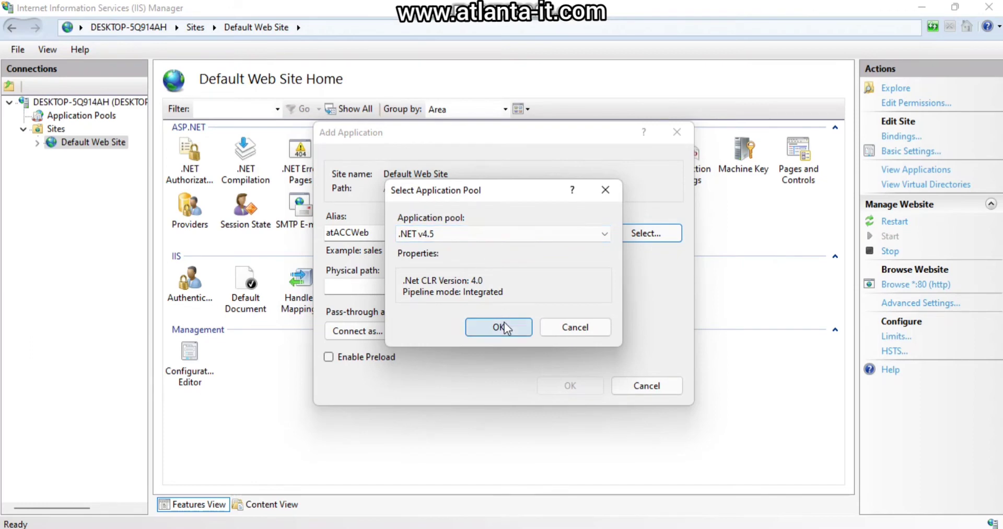
- Set the physical path to G:\RMS mobile\atACCWeb and create the atACCWeb application
{"action": "left_click", "coordinate": [565, 287]}
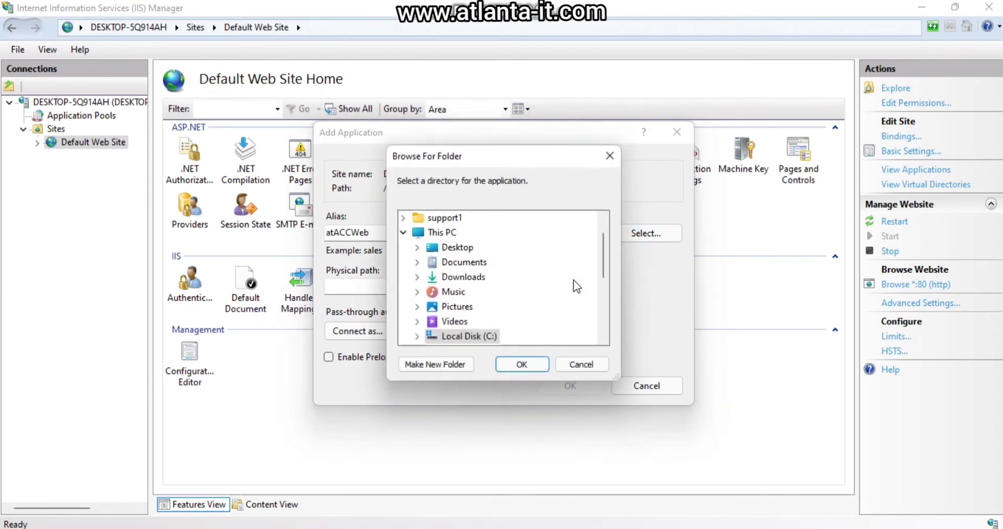
{"action": "left_click", "coordinate": [447, 524]}
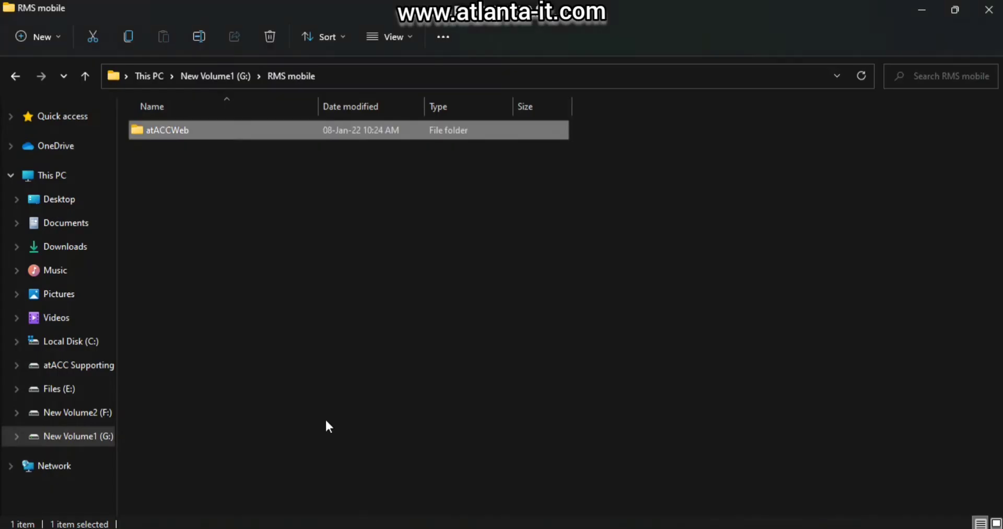
{"action": "left_click", "coordinate": [219, 169]}
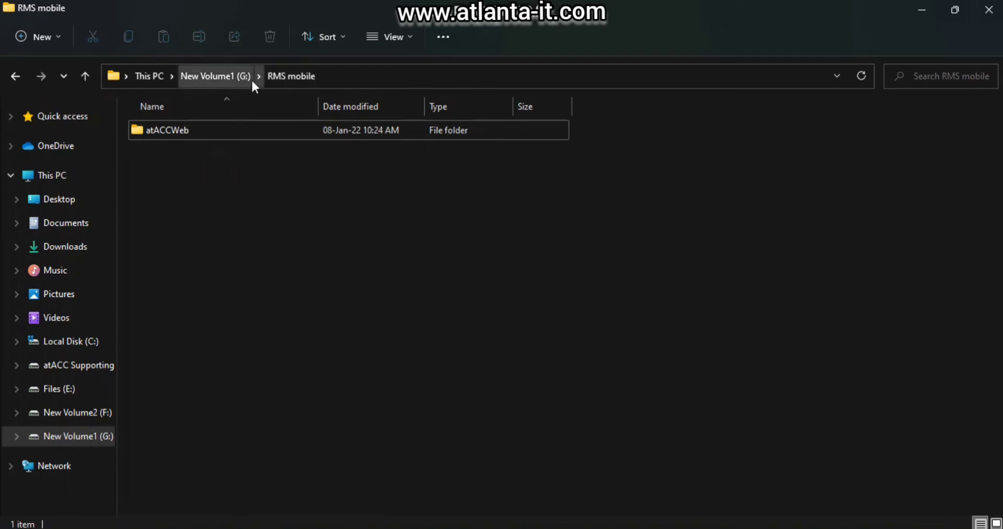
{"action": "key", "text": "alt+Tab"}
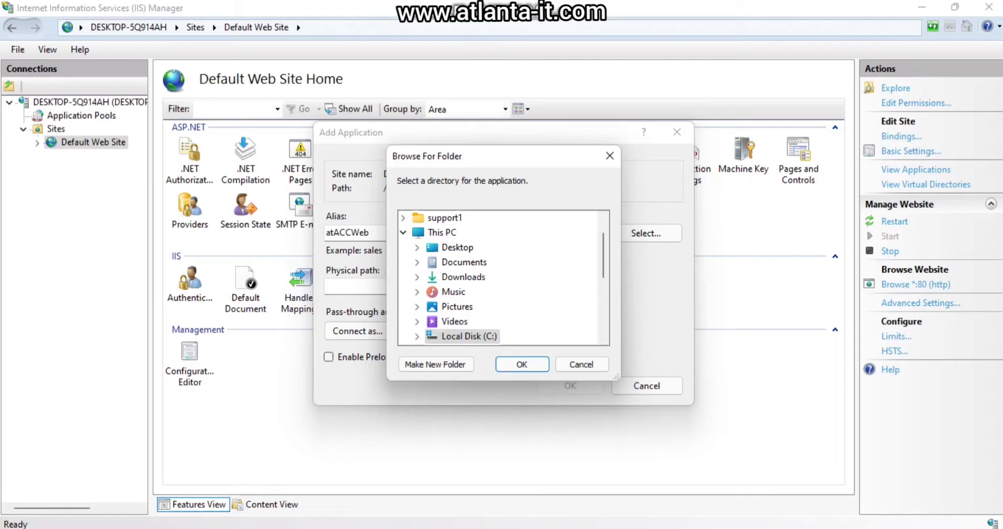
{"action": "scroll", "coordinate": [469, 313], "scroll_direction": "down", "scroll_amount": 2}
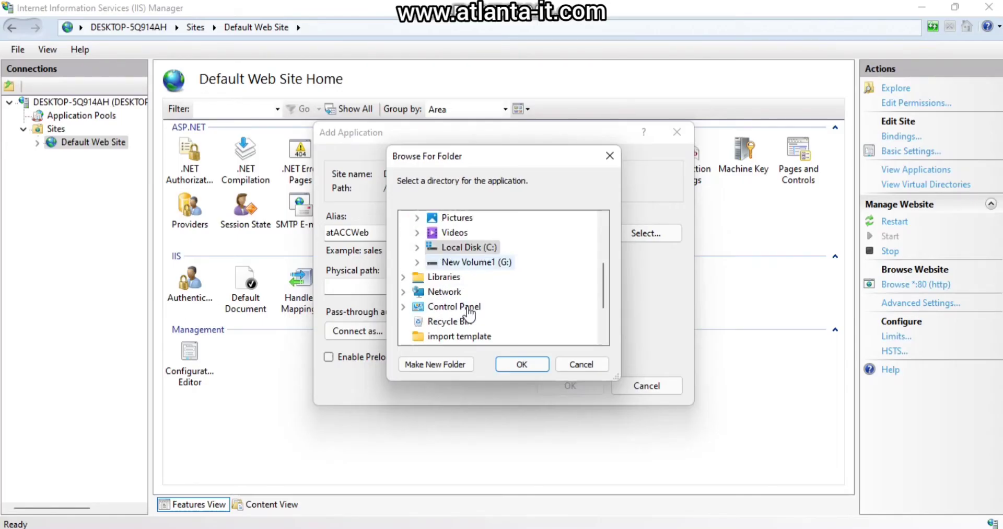
{"action": "double_click", "coordinate": [496, 260]}
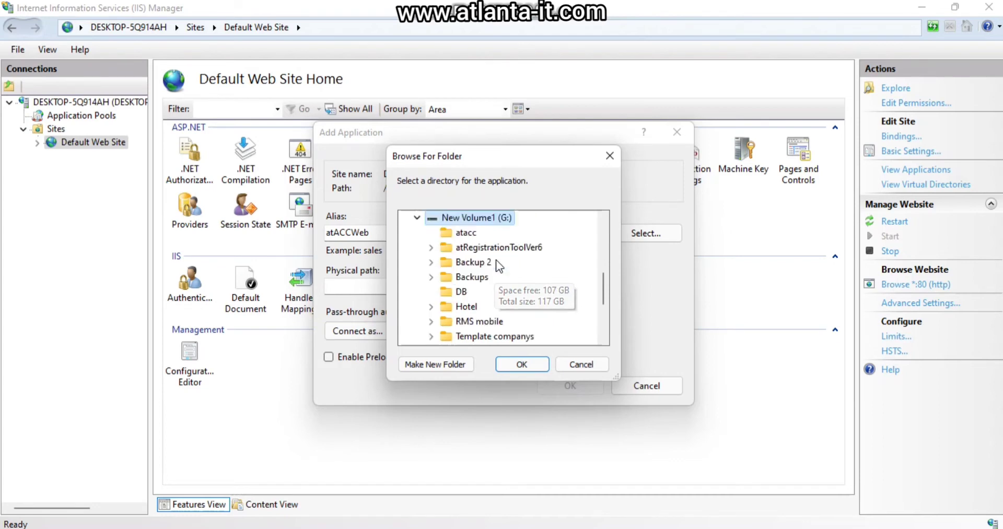
{"action": "left_click", "coordinate": [497, 320]}
{"action": "scroll", "coordinate": [499, 306], "scroll_direction": "down", "scroll_amount": 1}
{"action": "left_click", "coordinate": [500, 306]}
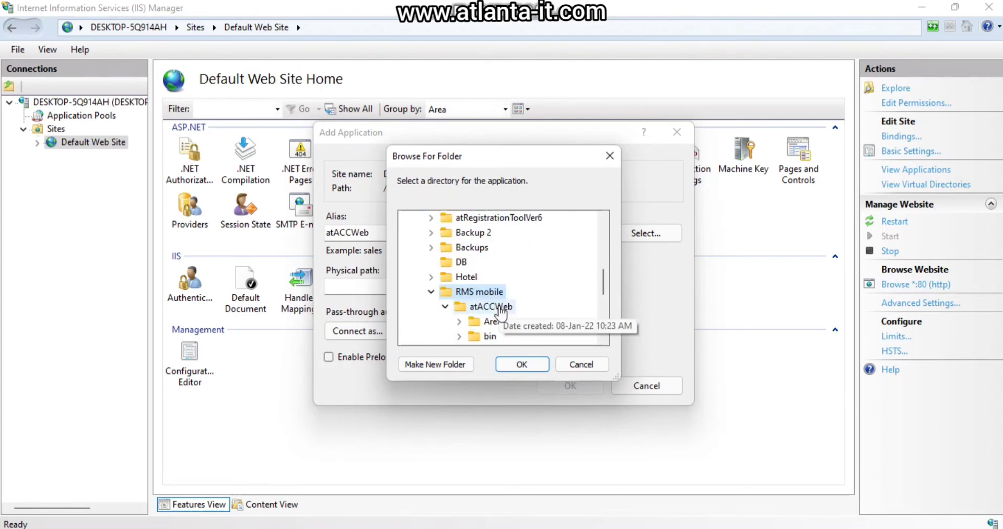
{"action": "left_click", "coordinate": [525, 364]}
{"action": "left_click", "coordinate": [553, 386]}
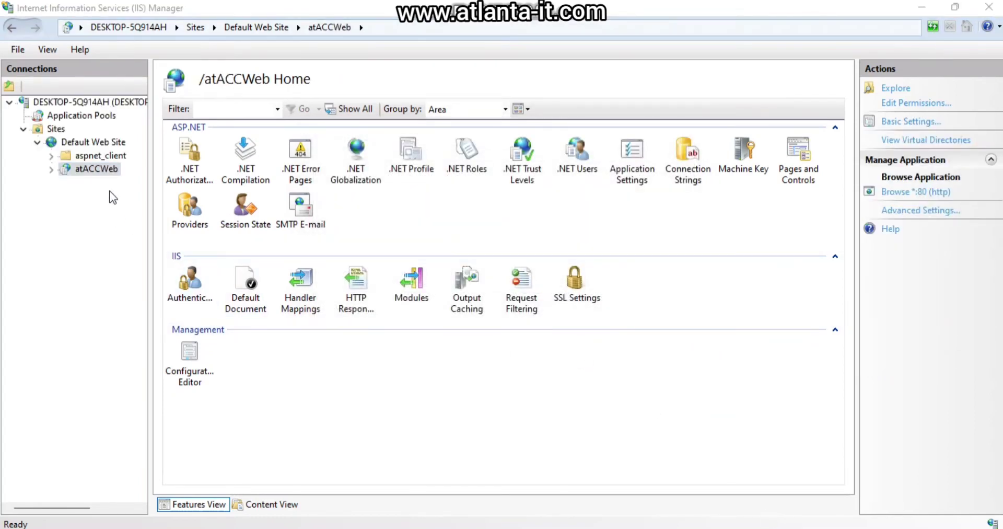
{"action": "right_click", "coordinate": [105, 173]}
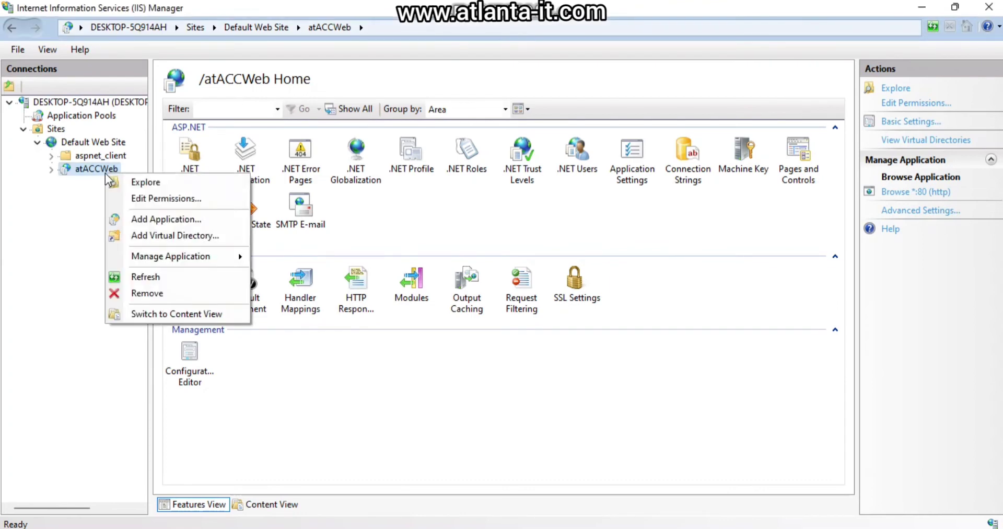
- Browse atACCWeb in Chrome and load localhost/atACCWeb/api/login to see its JSON response
{"action": "mouse_move", "coordinate": [184, 259]}
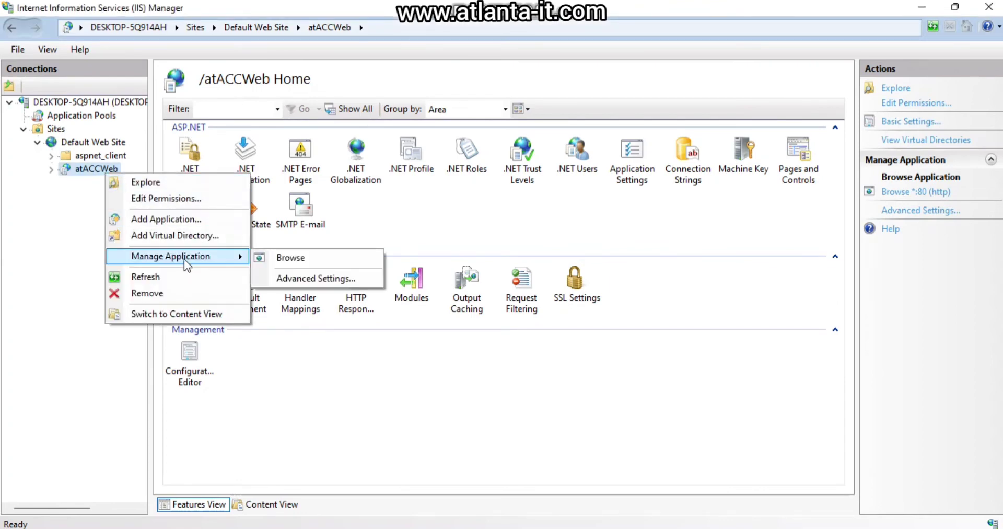
{"action": "left_click", "coordinate": [320, 258]}
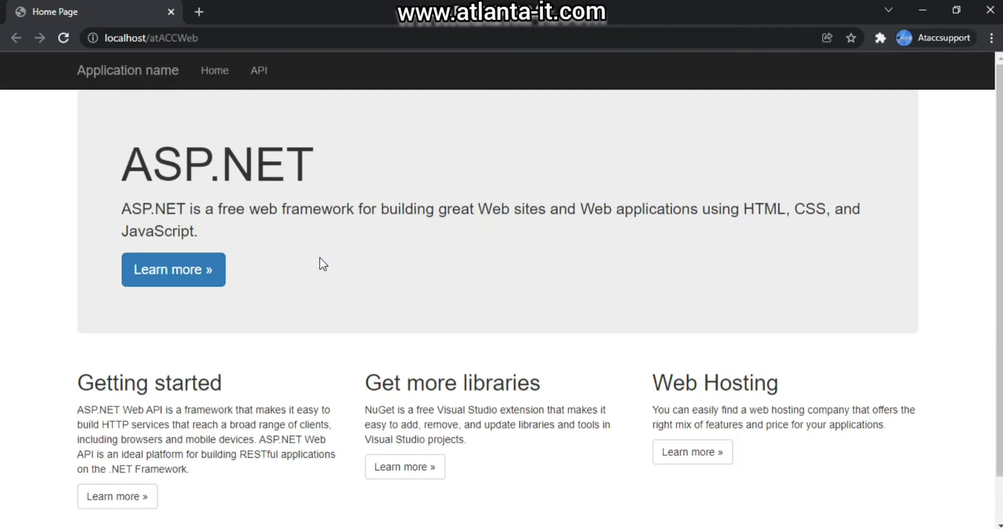
{"action": "left_click", "coordinate": [229, 37]}
{"action": "left_click", "coordinate": [229, 37]}
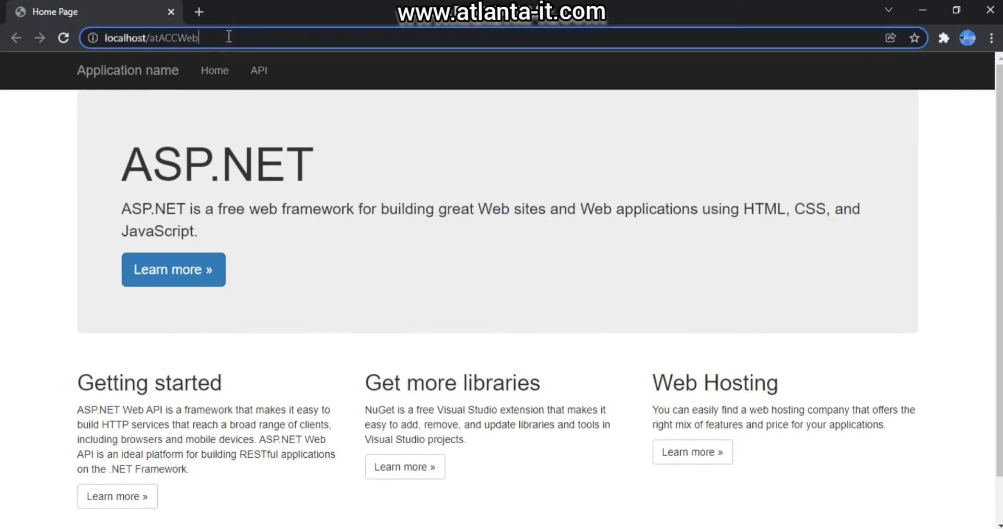
{"action": "type", "text": "/"}
{"action": "key", "text": "Right"}
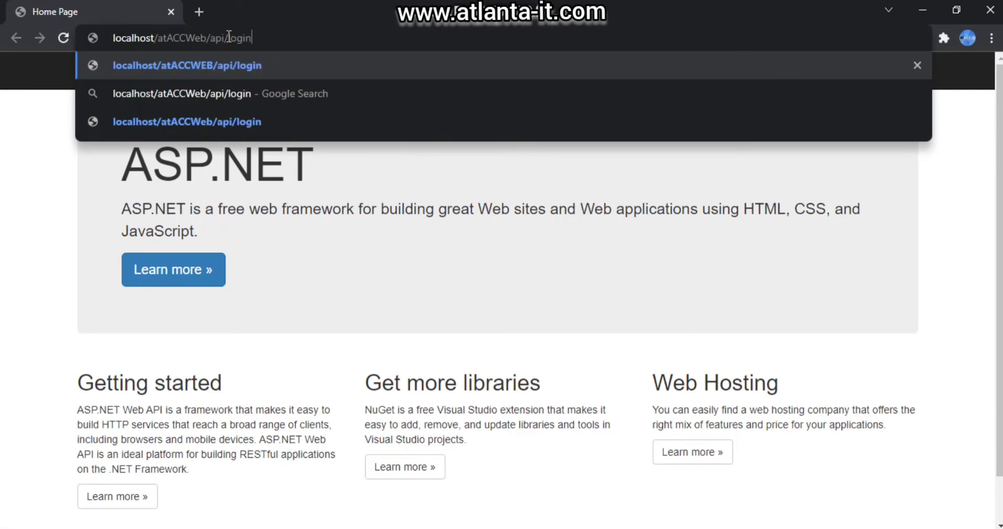
{"action": "key", "text": "Return"}
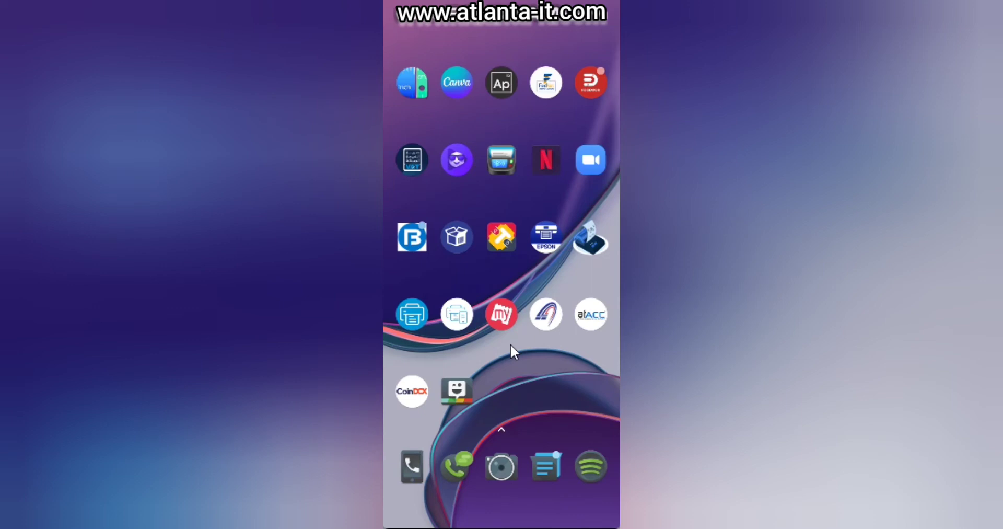
- Change the app's server IP to 192.168.1.48, save it, and relaunch the app
{"action": "left_click", "coordinate": [547, 314]}
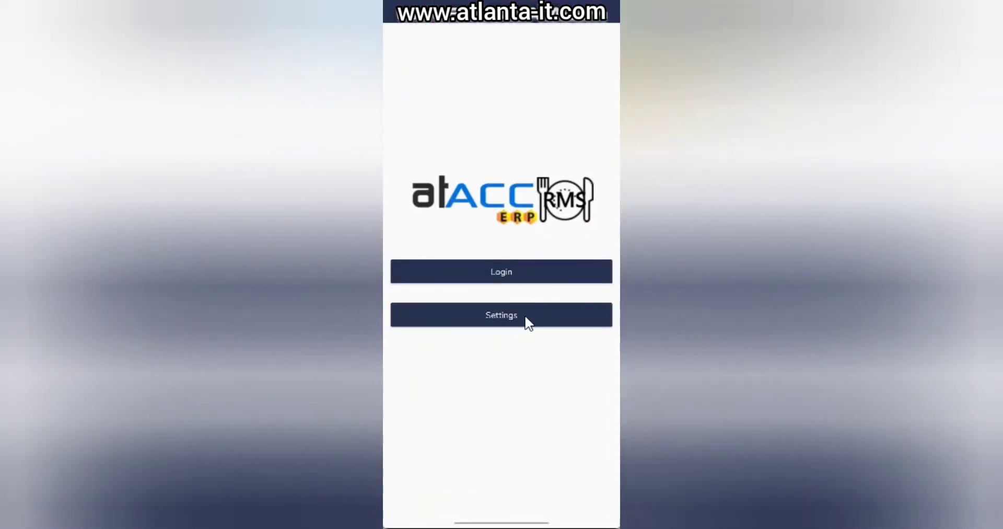
{"action": "left_click", "coordinate": [525, 315]}
{"action": "left_click", "coordinate": [549, 247]}
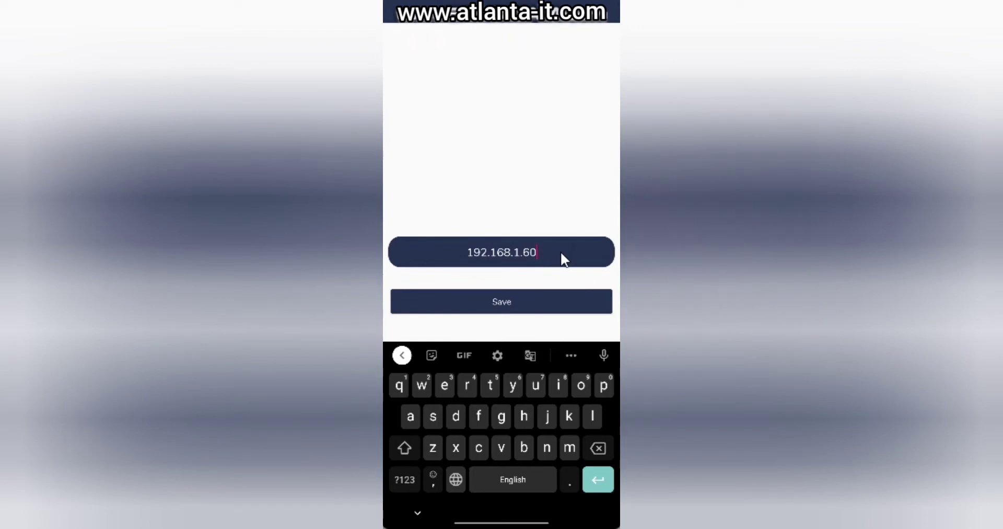
{"action": "key", "text": "BackSpace"}
{"action": "key", "text": "BackSpace"}
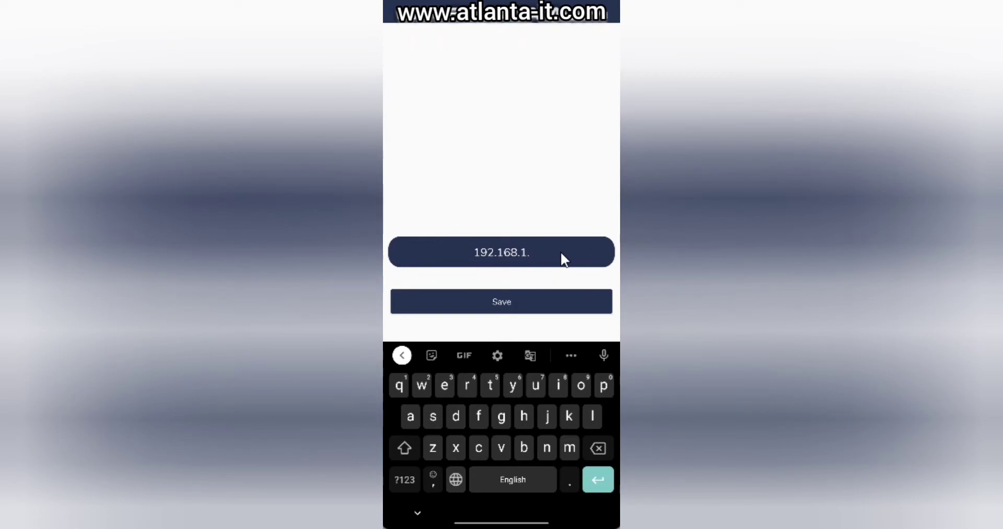
{"action": "type", "text": "48"}
{"action": "left_click", "coordinate": [544, 301]}
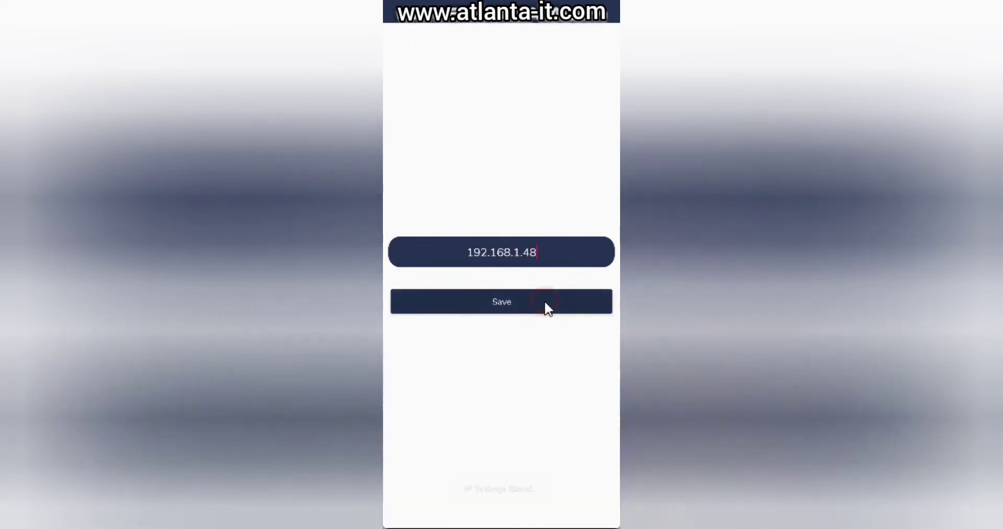
{"action": "left_click_drag", "start_coordinate": [618, 351], "coordinate": [549, 347]}
{"action": "left_click", "coordinate": [546, 312]}
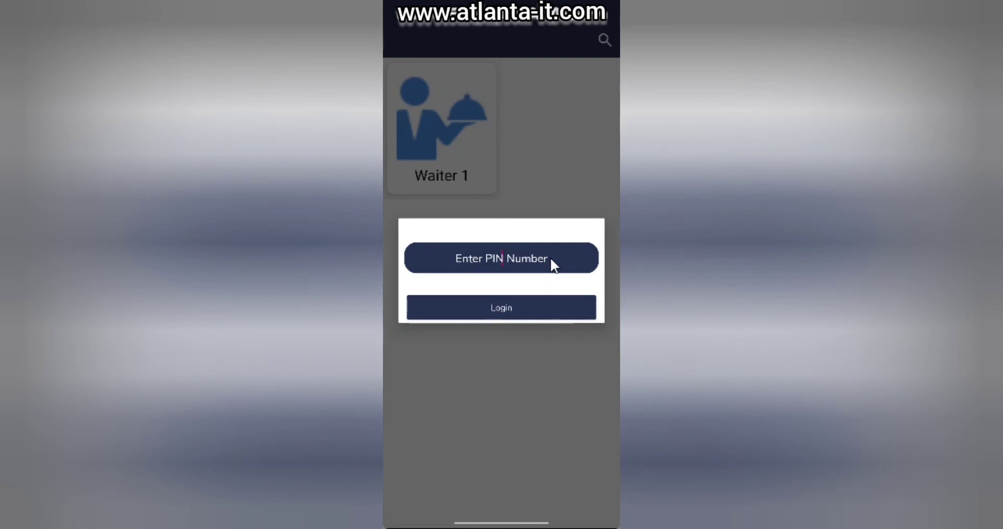
- Enter the waiter's PIN and log in as Waiter 1
{"action": "left_click", "coordinate": [550, 257]}
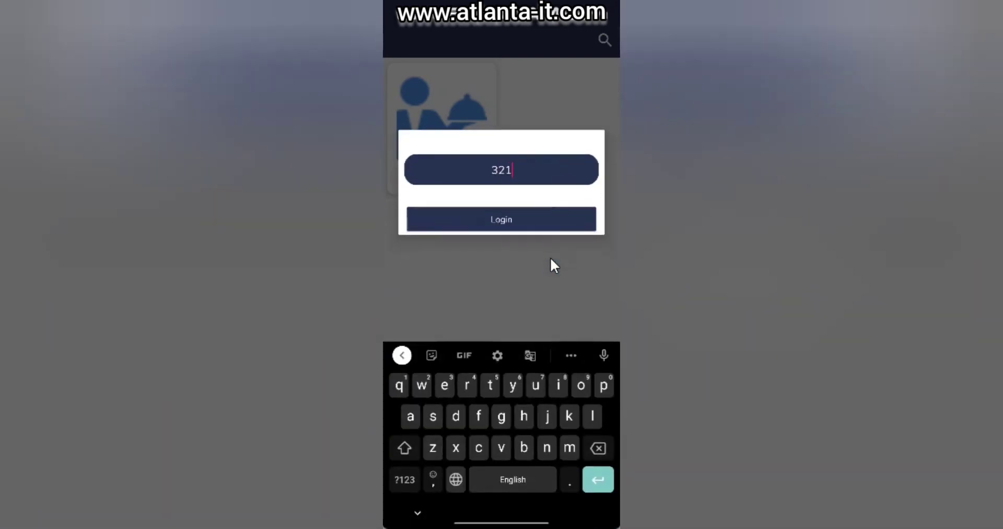
{"action": "left_click", "coordinate": [540, 216]}
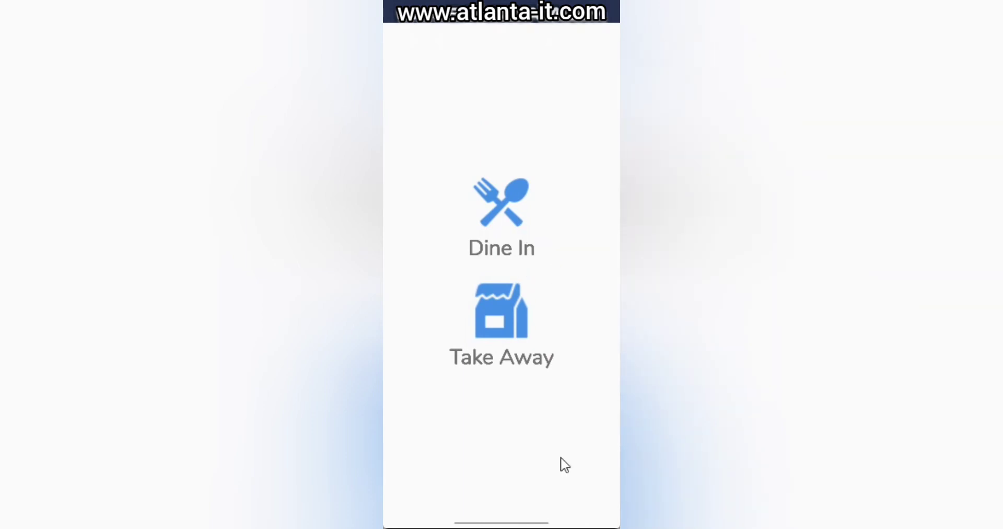
- Choose Dine In to open the UN BILLED/BILLED dine-in orders list
{"action": "left_click", "coordinate": [504, 234]}
{"action": "left_click", "coordinate": [503, 210]}
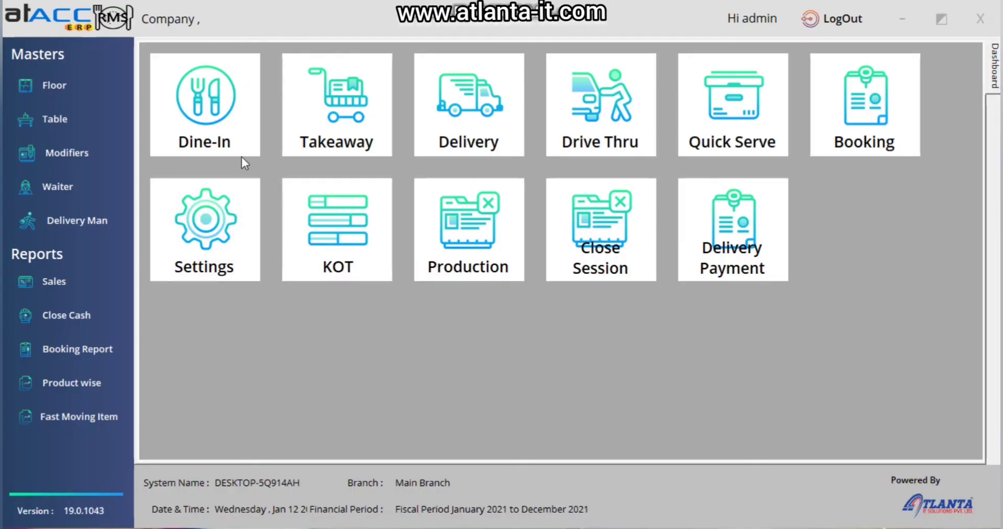
- Convert dine-in order SI23 into a bill assigned to Table 2, seat 2
{"action": "left_click", "coordinate": [163, 110]}
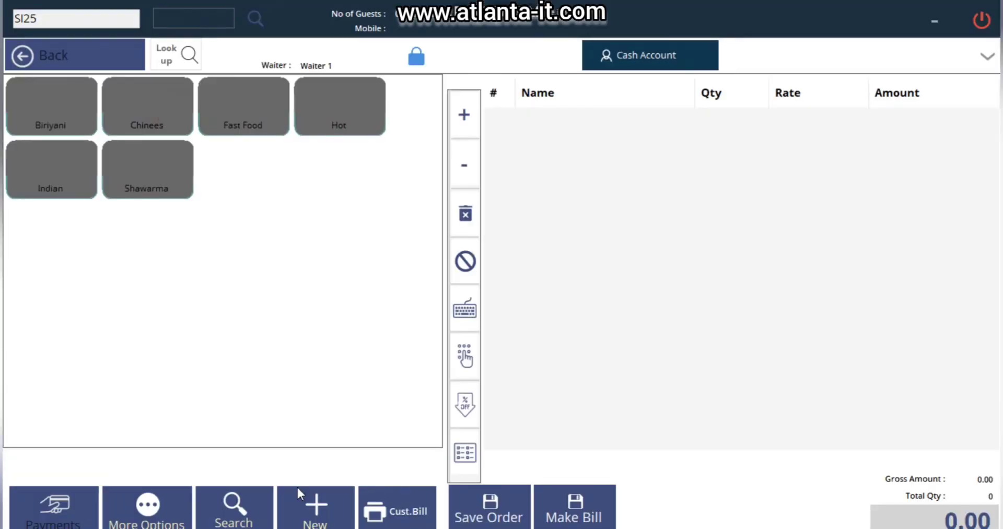
{"action": "left_click", "coordinate": [236, 501]}
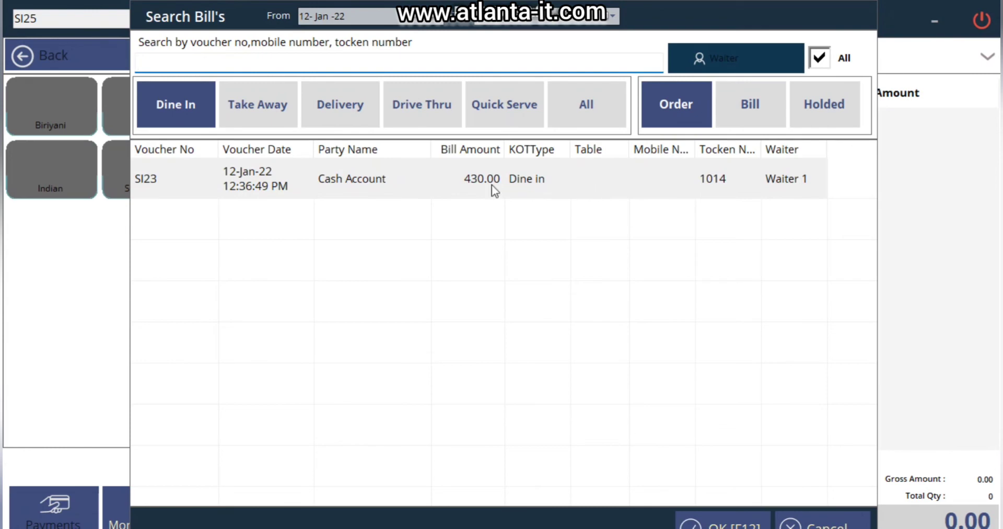
{"action": "double_click", "coordinate": [415, 184]}
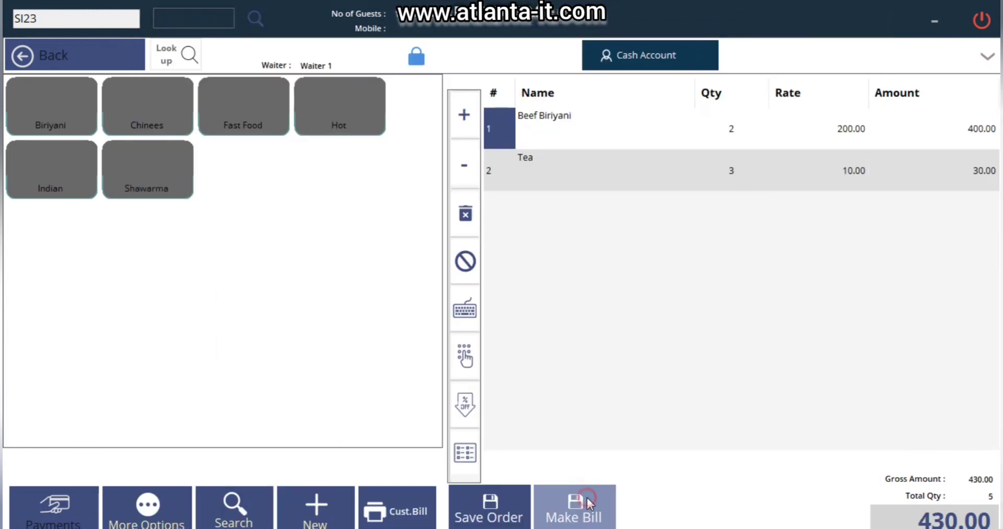
{"action": "left_click", "coordinate": [586, 495]}
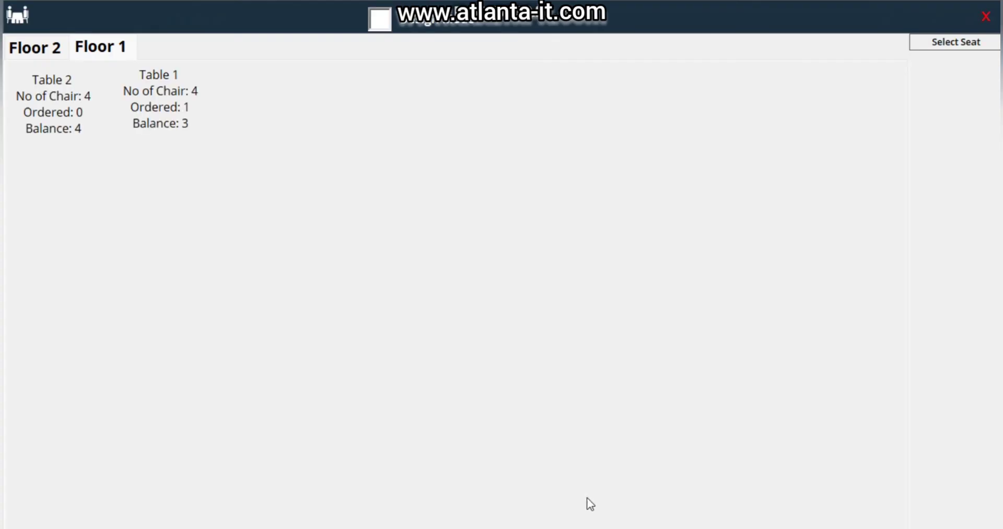
{"action": "left_click", "coordinate": [35, 109]}
{"action": "left_click", "coordinate": [915, 105]}
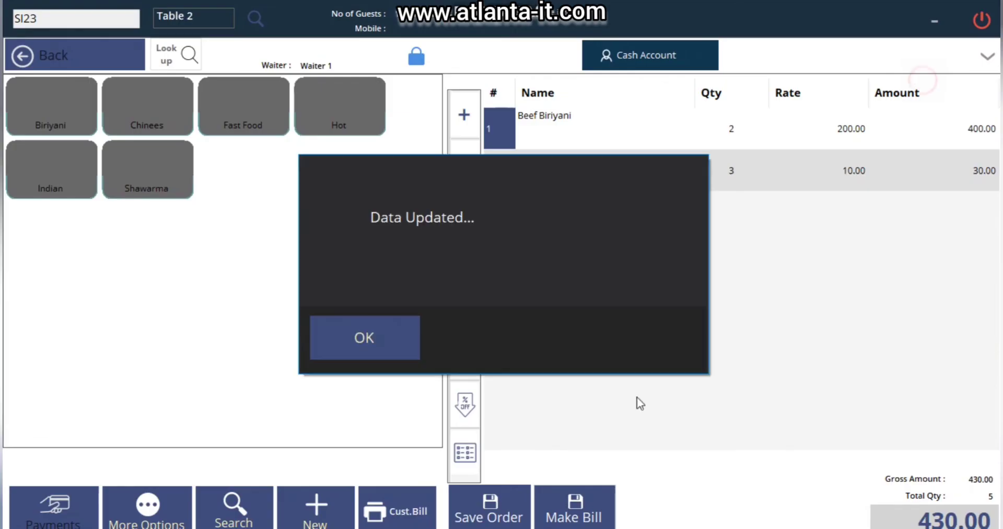
{"action": "left_click", "coordinate": [356, 339]}
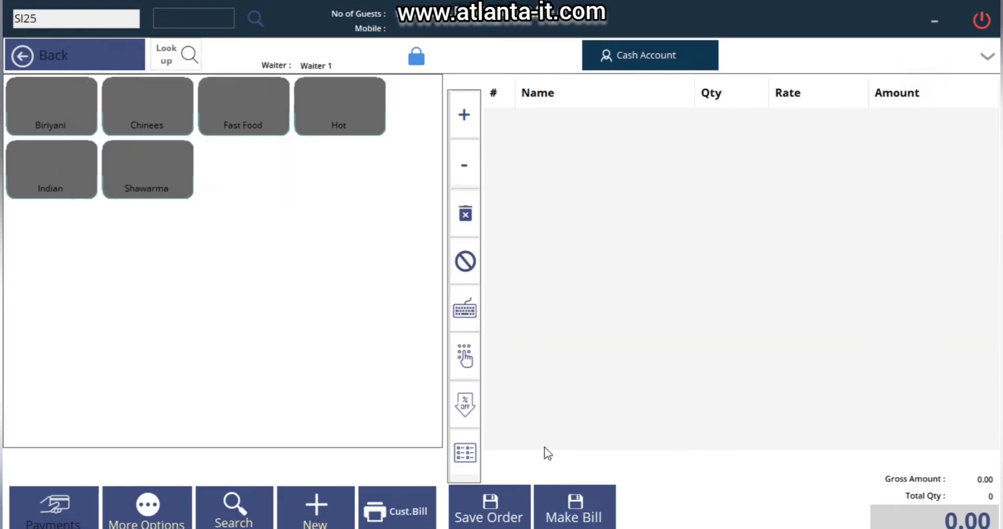
- Record a 430.00 cash payment on bill SI23, save it, and return to the dashboard
{"action": "left_click", "coordinate": [232, 506]}
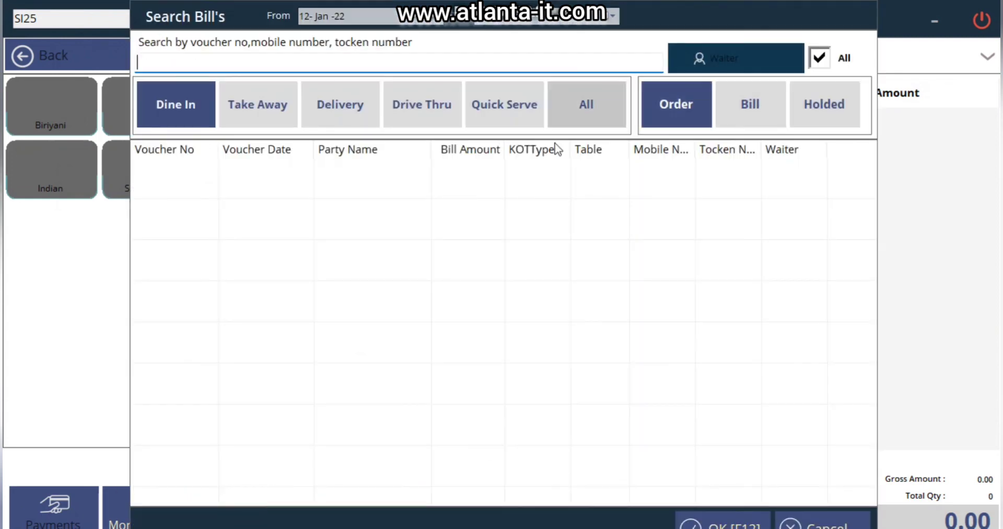
{"action": "left_click", "coordinate": [739, 112]}
{"action": "left_click", "coordinate": [592, 185]}
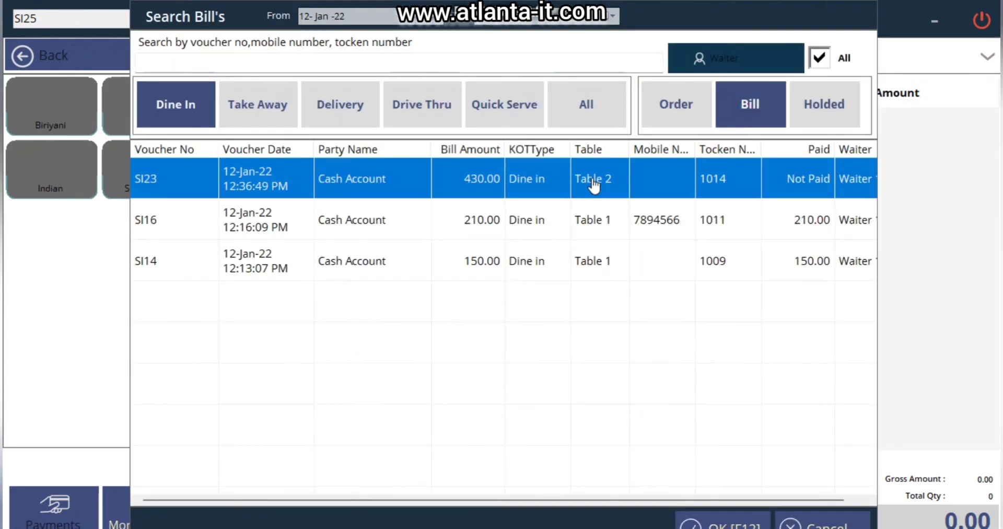
{"action": "double_click", "coordinate": [427, 183]}
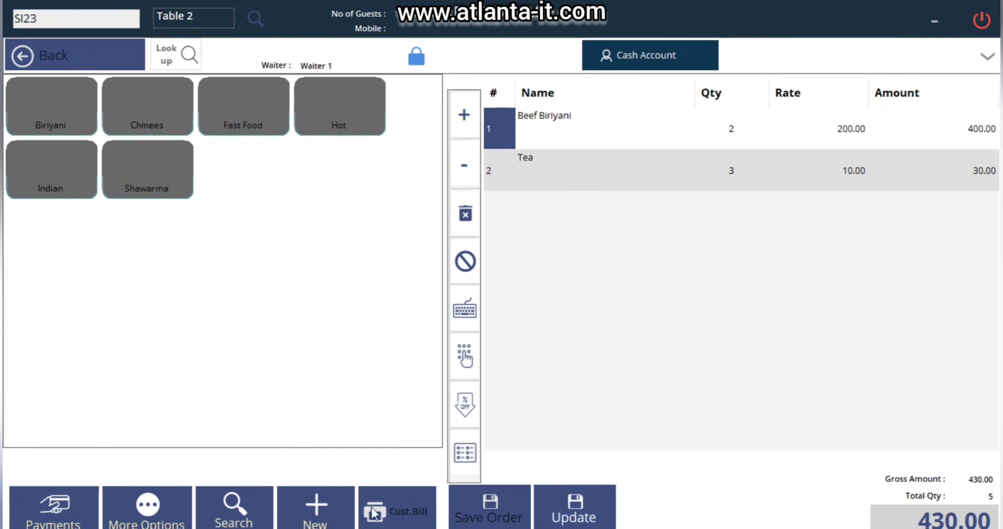
{"action": "left_click", "coordinate": [53, 505]}
{"action": "left_click", "coordinate": [347, 306]}
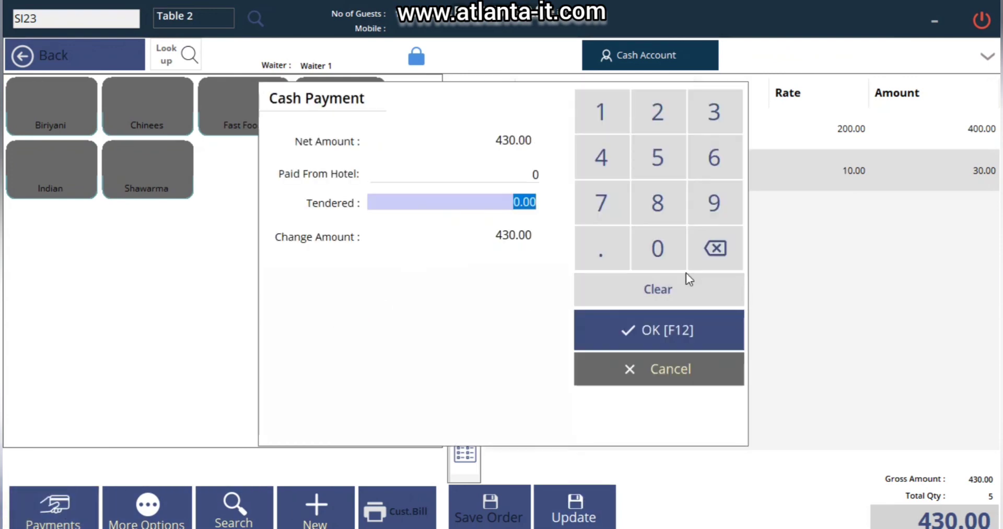
{"action": "type", "text": "430"}
{"action": "key", "text": "Tab"}
{"action": "left_click", "coordinate": [670, 323]}
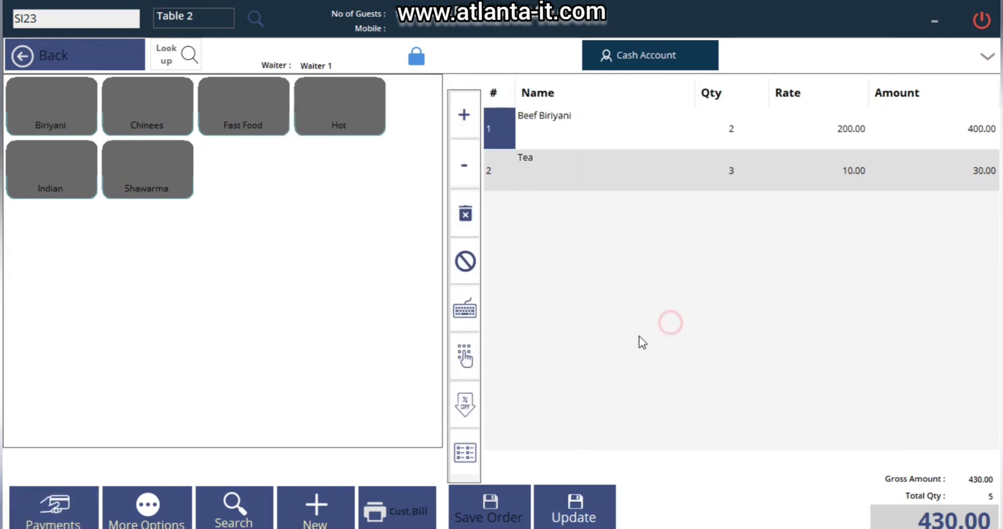
{"action": "left_click", "coordinate": [574, 505]}
{"action": "left_click", "coordinate": [397, 337]}
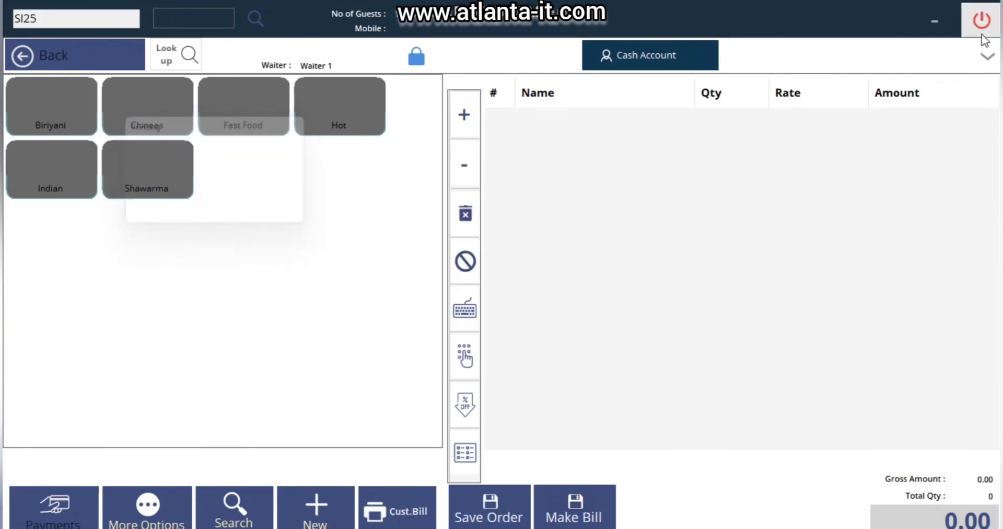
{"action": "left_click", "coordinate": [982, 24]}
- Convert takeaway order SI24 into a bill, entering the customer's mobile number
{"action": "left_click", "coordinate": [302, 104]}
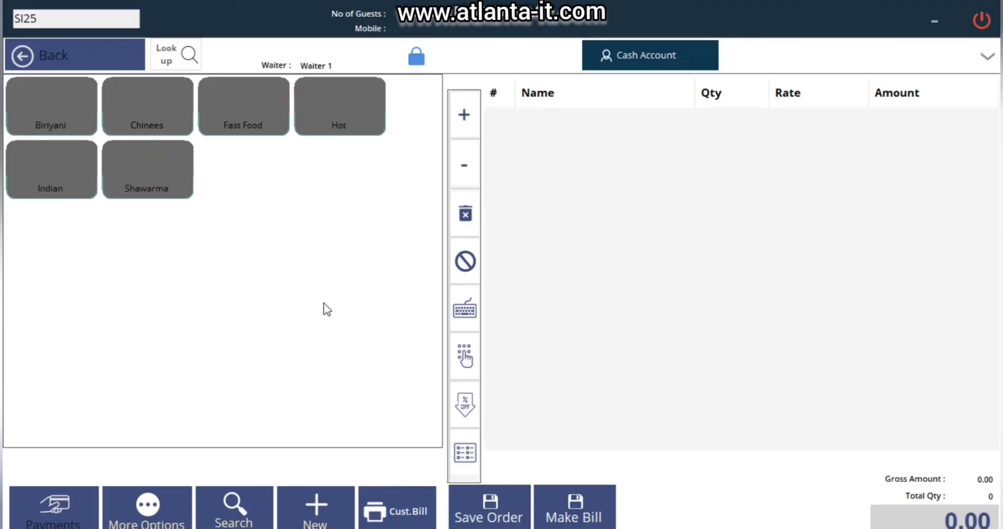
{"action": "left_click", "coordinate": [235, 508]}
{"action": "left_click", "coordinate": [416, 181]}
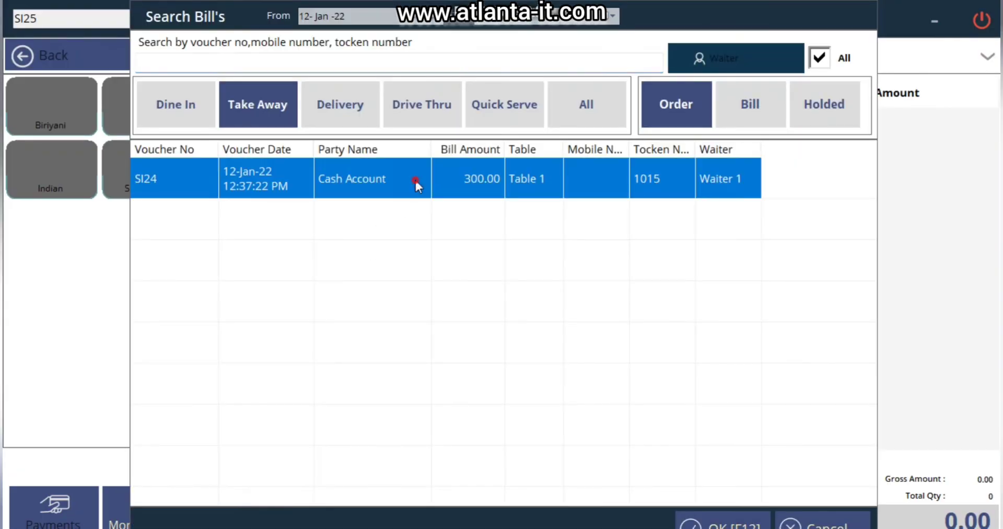
{"action": "double_click", "coordinate": [415, 181]}
{"action": "left_click", "coordinate": [577, 498]}
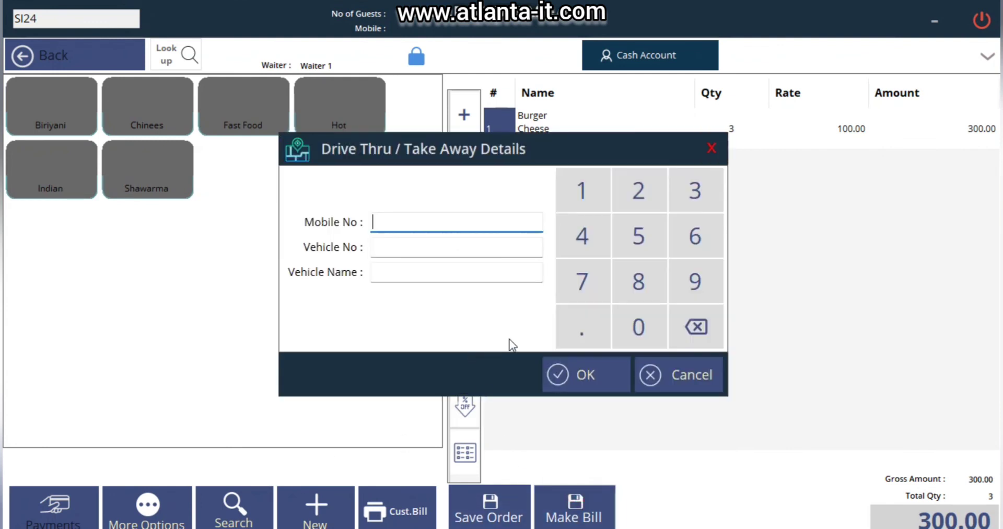
{"action": "left_click", "coordinate": [600, 217]}
{"action": "left_click", "coordinate": [621, 209]}
{"action": "left_click", "coordinate": [622, 209]}
{"action": "left_click", "coordinate": [659, 252]}
{"action": "left_click", "coordinate": [588, 374]}
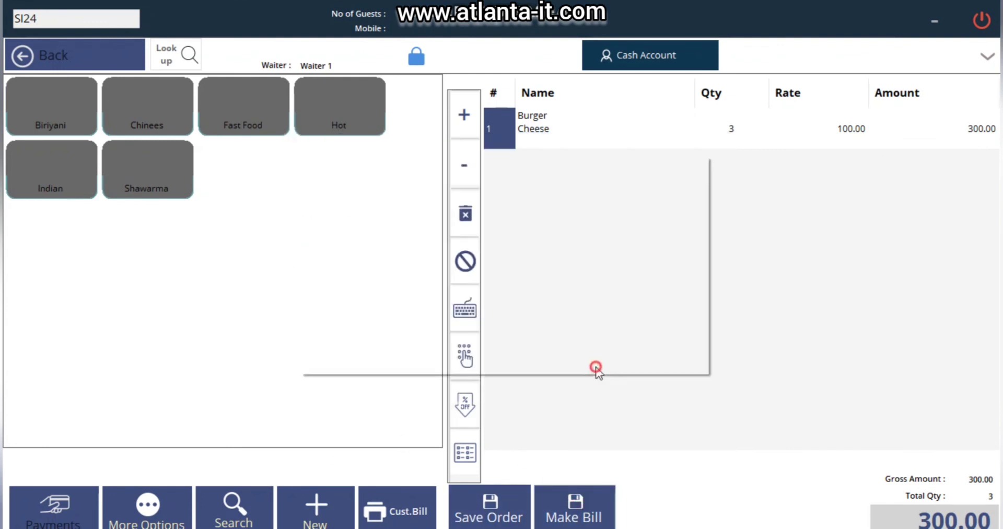
{"action": "left_click", "coordinate": [349, 350]}
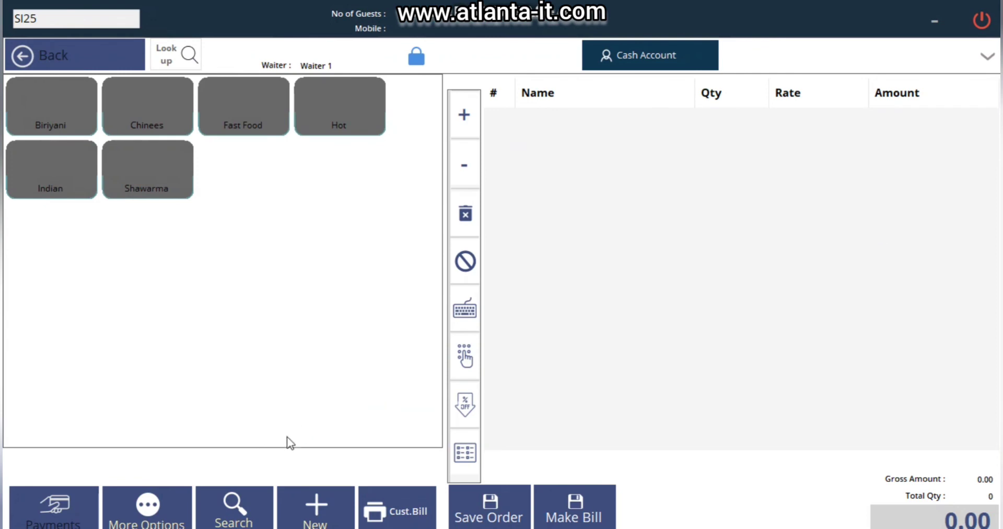
- Record a 300.00 cash payment on bill SI24 and save it
{"action": "left_click", "coordinate": [225, 512]}
{"action": "left_click", "coordinate": [750, 105]}
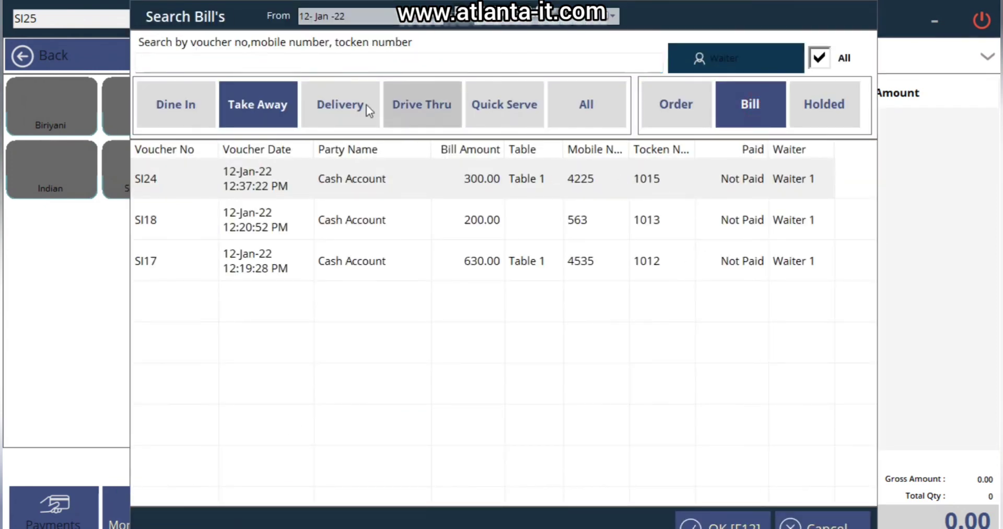
{"action": "left_click", "coordinate": [600, 233]}
{"action": "double_click", "coordinate": [579, 185]}
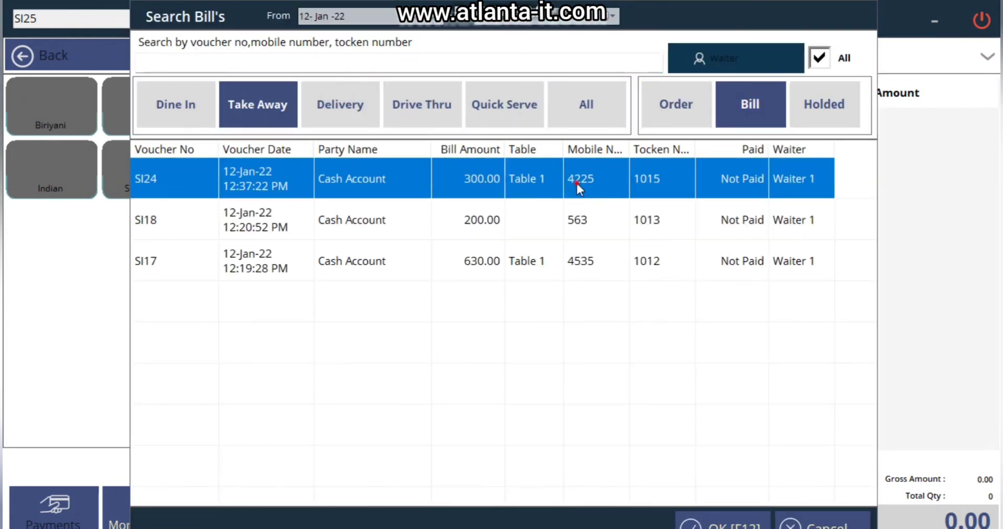
{"action": "key", "text": "F2"}
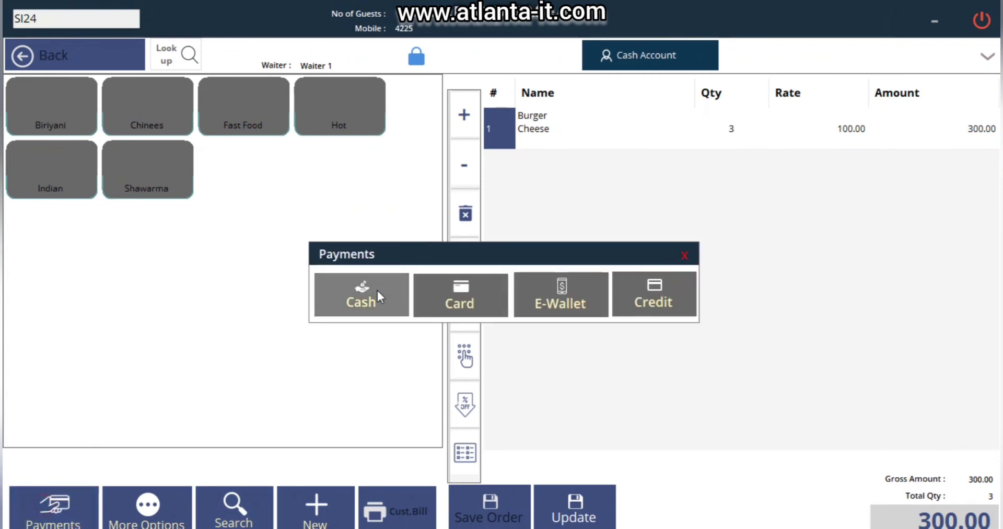
{"action": "left_click", "coordinate": [377, 289]}
{"action": "type", "text": "300"}
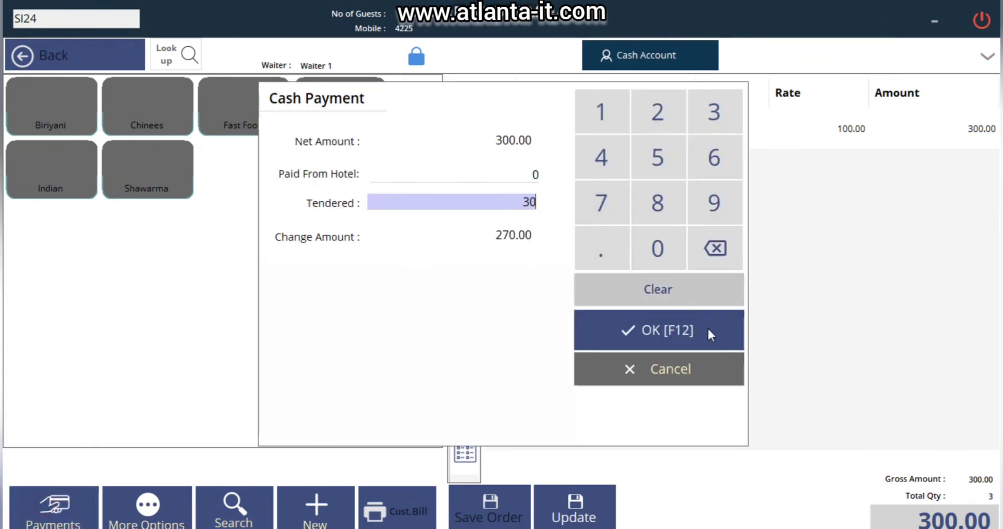
{"action": "left_click", "coordinate": [690, 326]}
{"action": "left_click", "coordinate": [575, 499]}
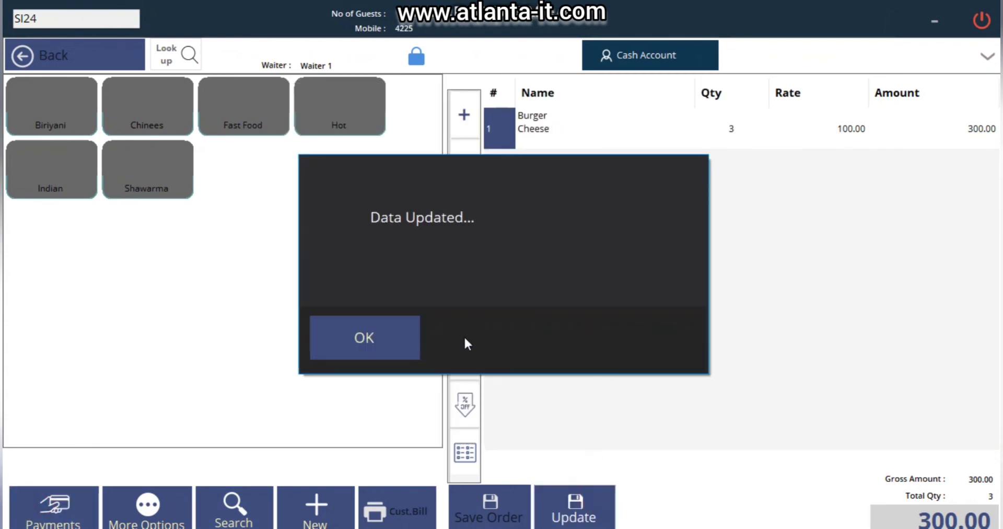
{"action": "left_click", "coordinate": [409, 339]}
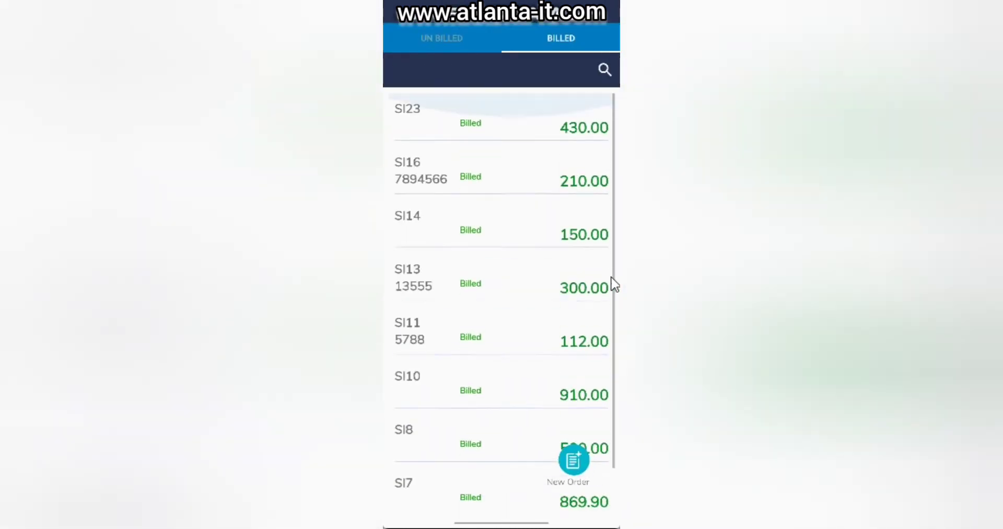
- Scroll the Billed orders list showing SI16 at 210.00, SI14 at 150.00 and SI13 at 300.00
{"action": "scroll", "coordinate": [614, 284], "scroll_direction": "down", "scroll_amount": 2}
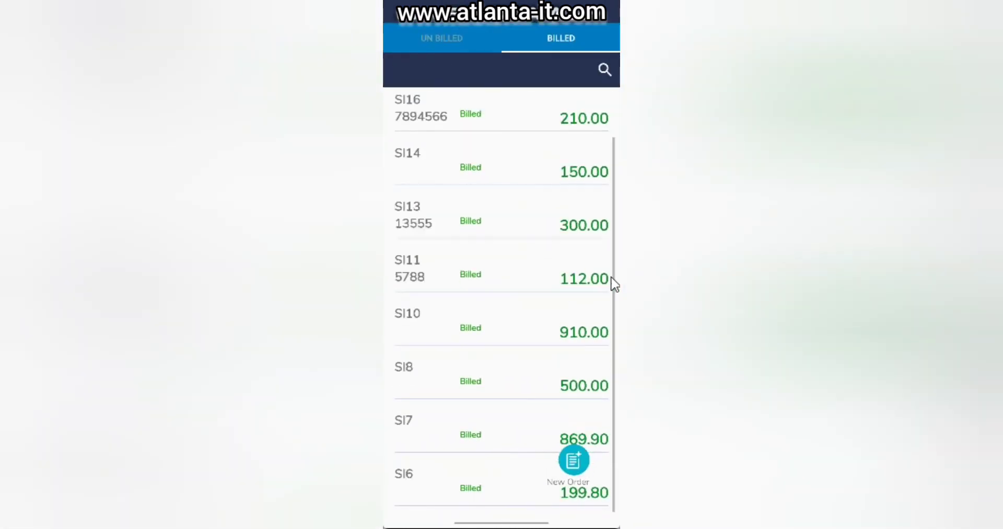